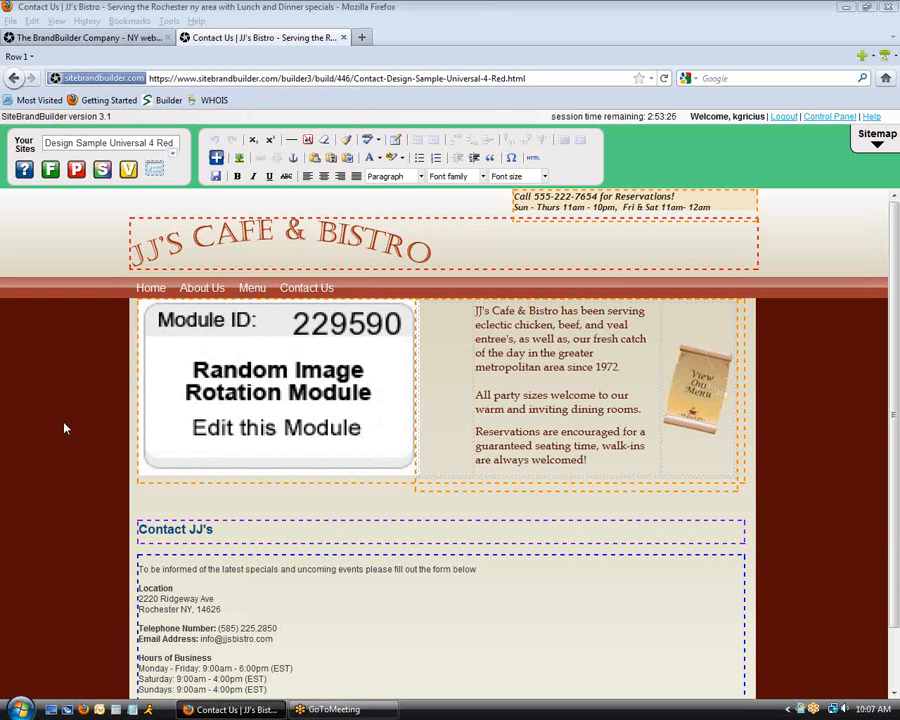
Step: Insert a Form Builder module on a new line below the Hours of Business text on the Contact Us page
click(86, 496)
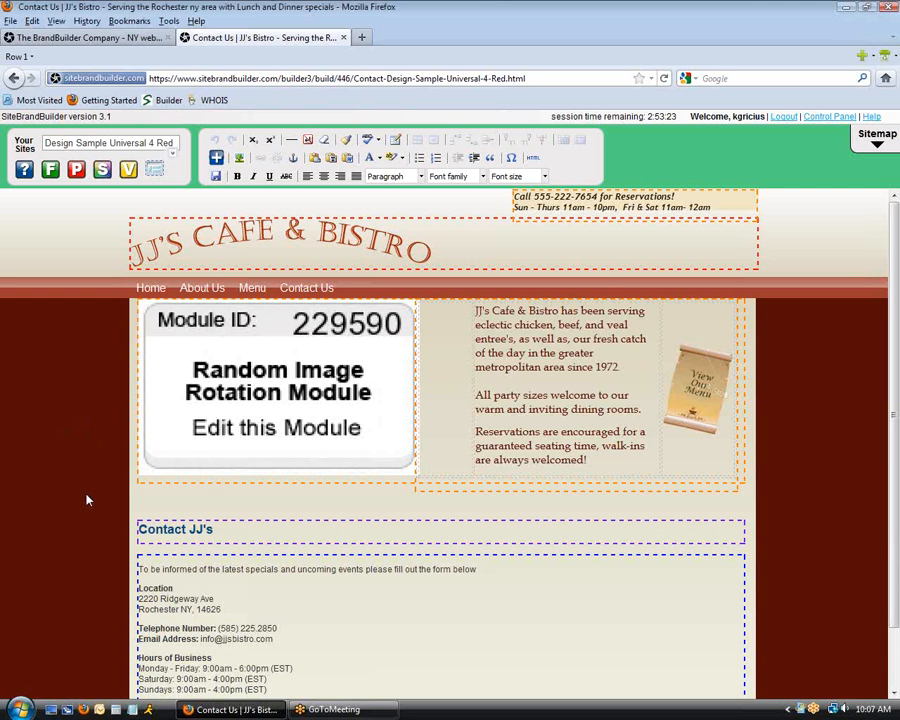
scroll(87, 500, down, 1)
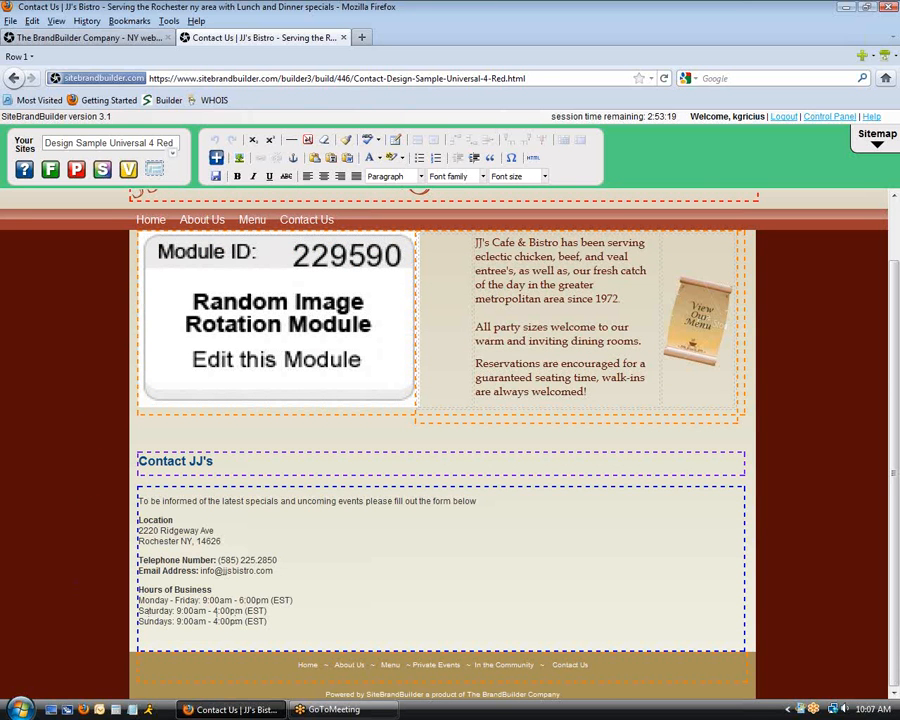
click(304, 628)
key(Return)
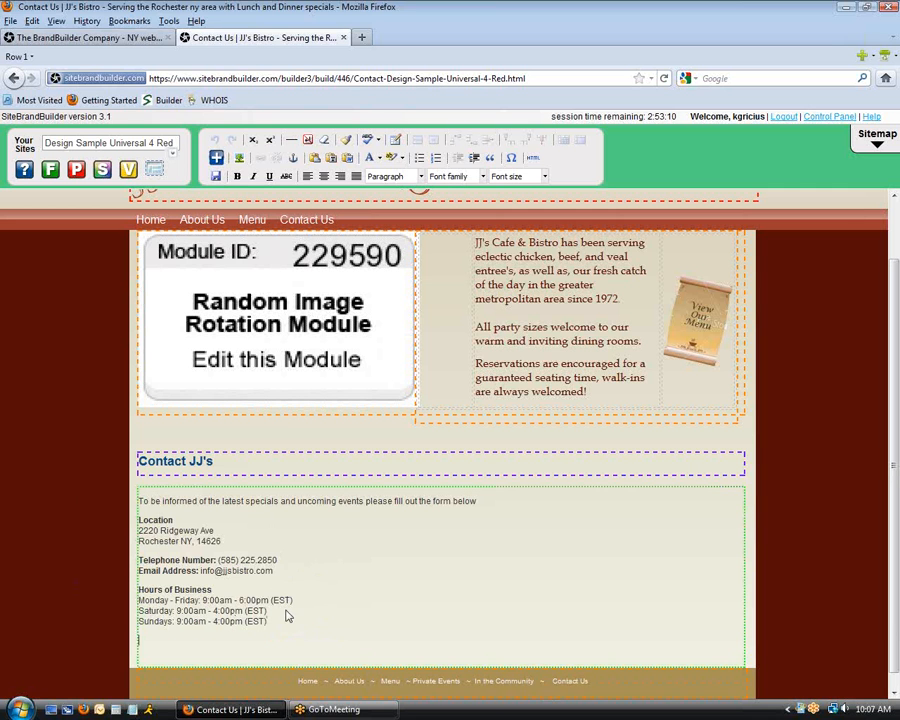
click(216, 158)
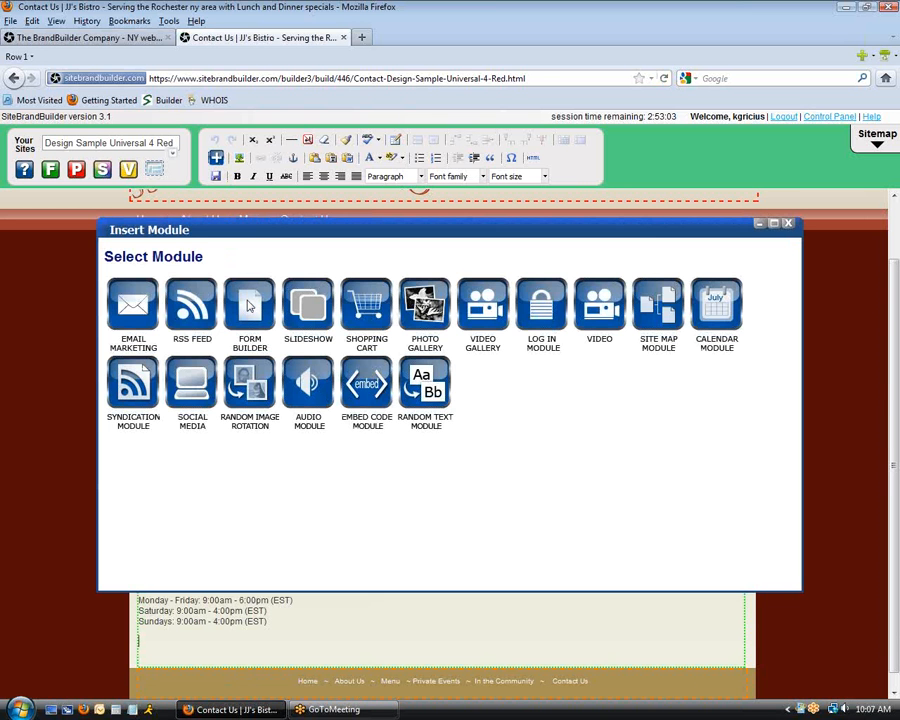
click(250, 306)
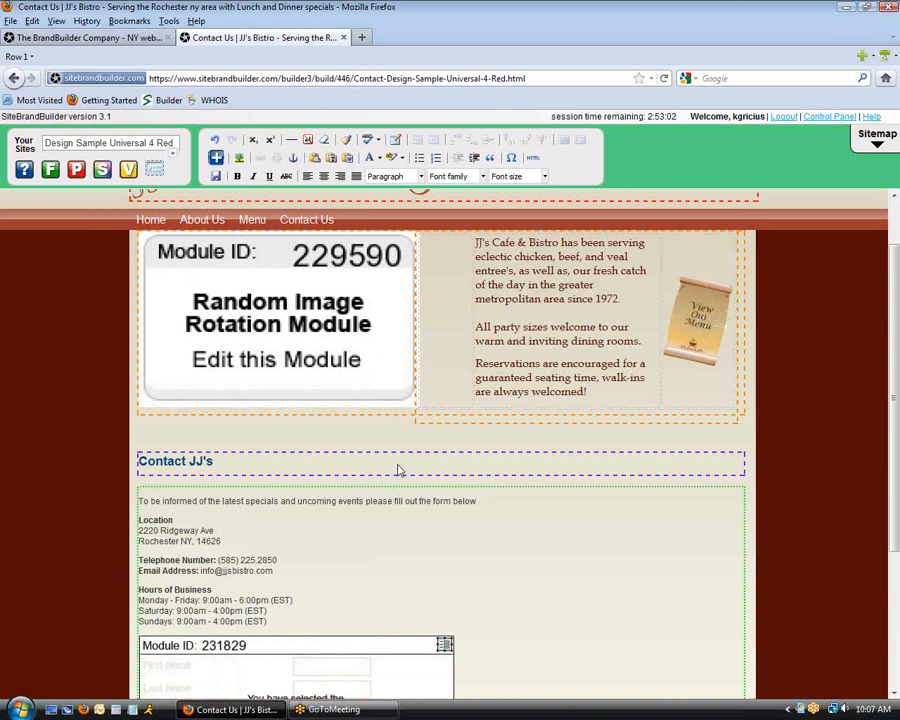
Step: Create a new form named "Feedback Form" through the additional settings of the inserted FormBuilder module
scroll(398, 468, down, 3)
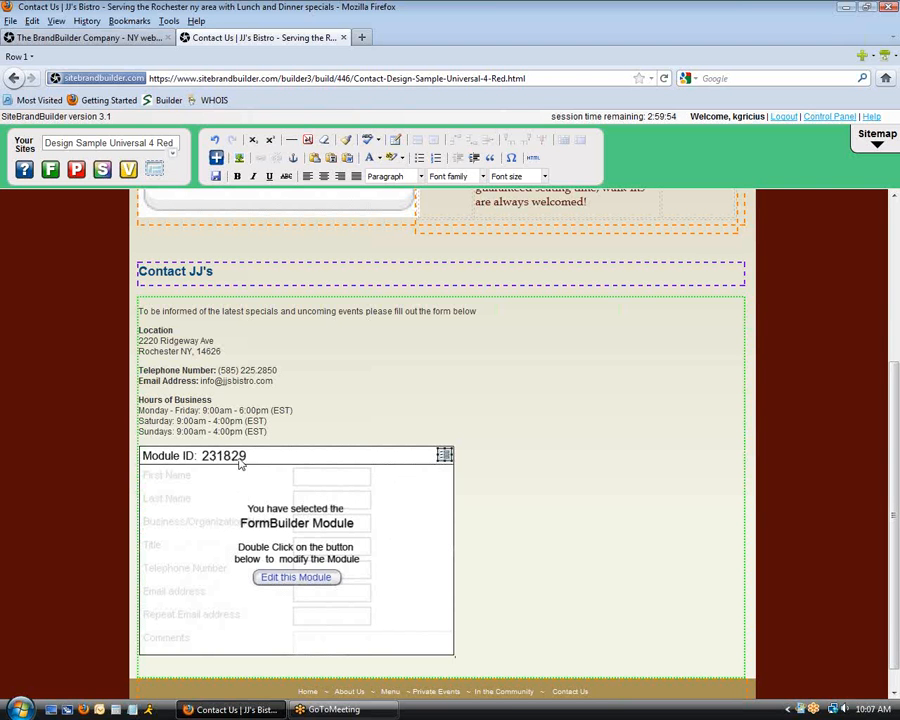
double_click(298, 560)
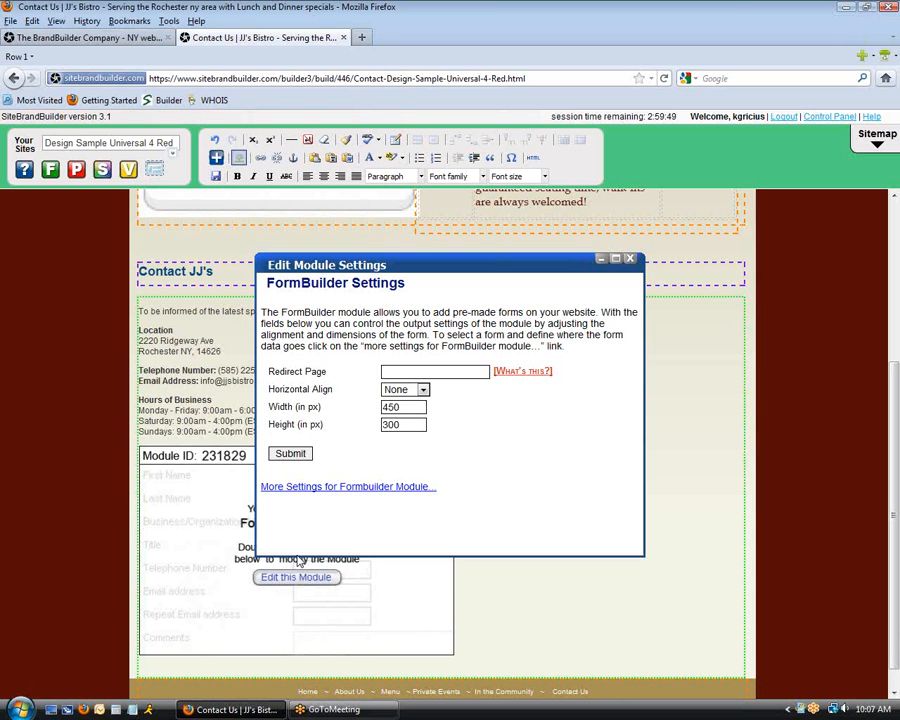
click(298, 487)
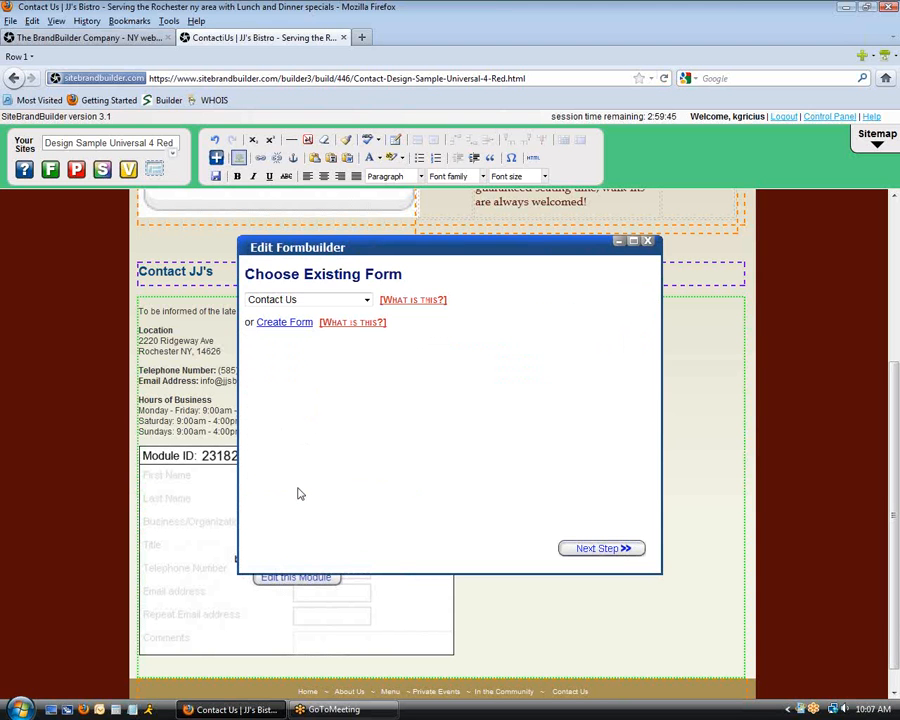
click(284, 324)
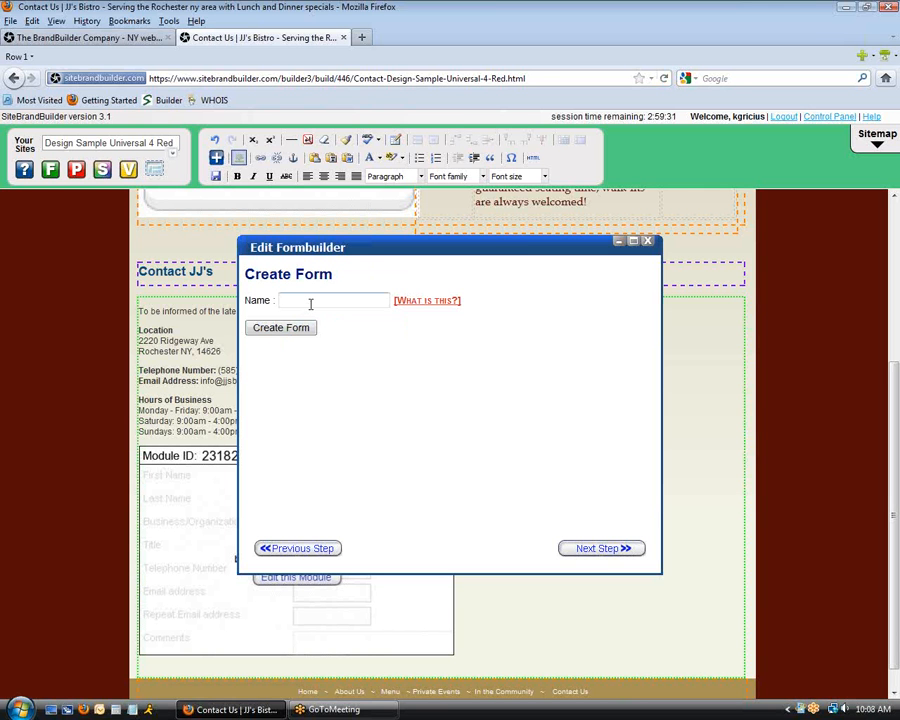
click(310, 303)
text(Feedback Form)
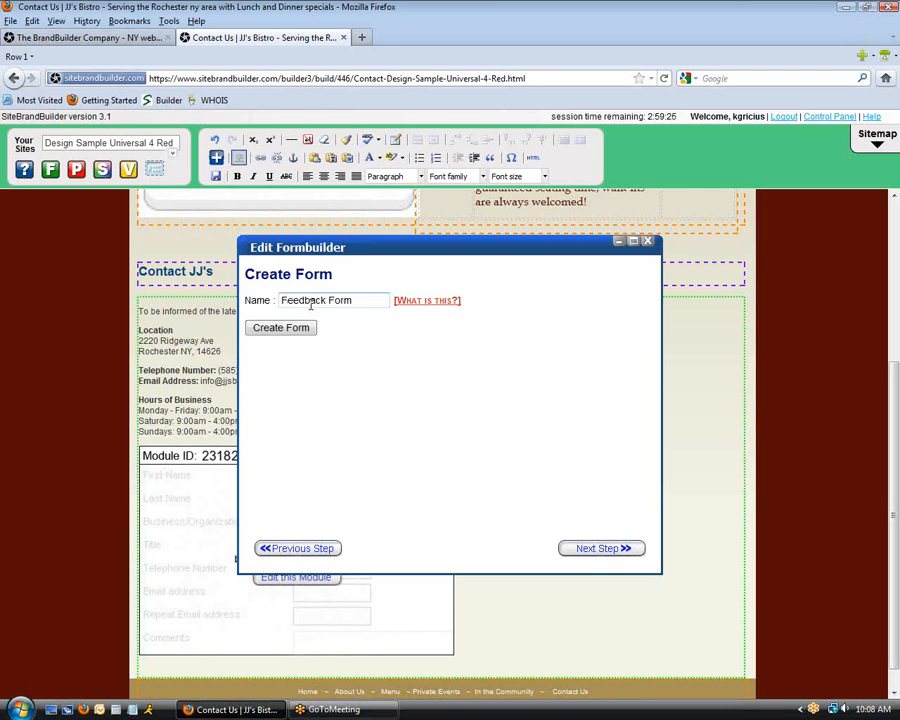
click(590, 549)
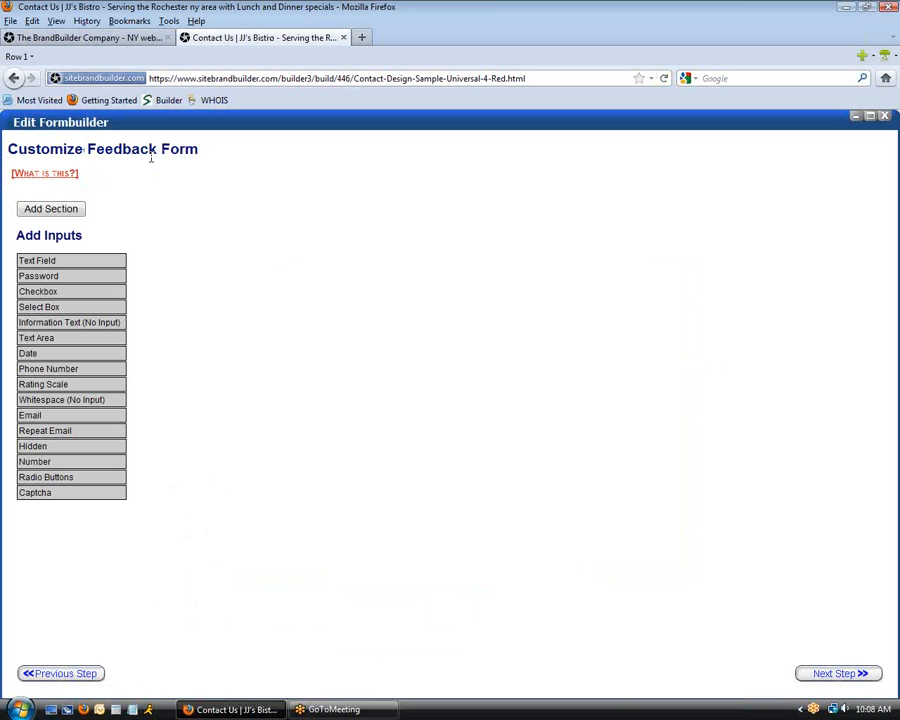
Step: Add a section to the form and title it "Personal Information"
click(48, 215)
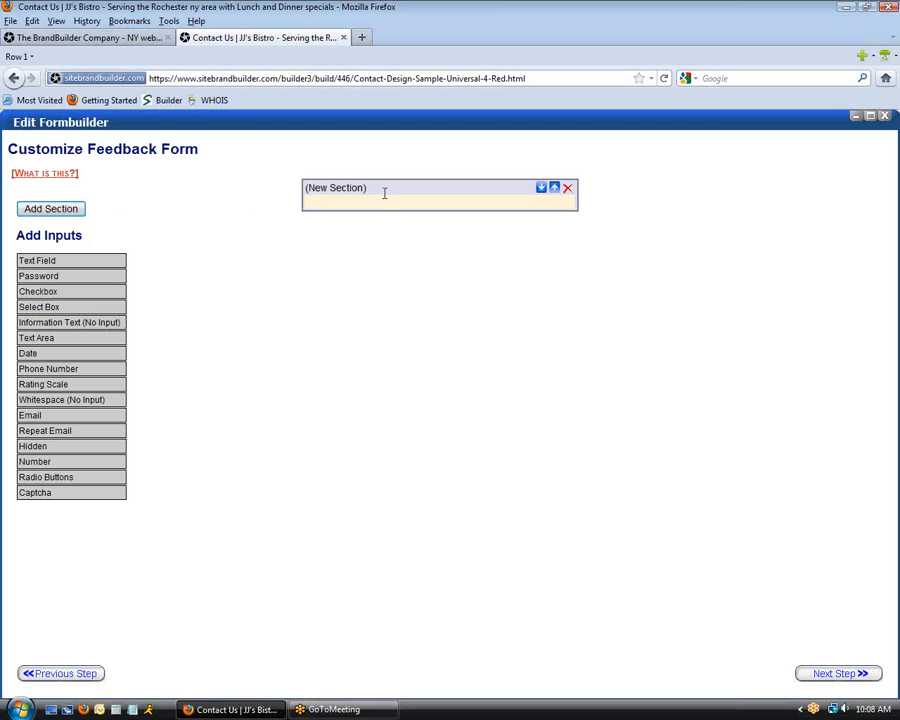
drag(376, 190, 295, 190)
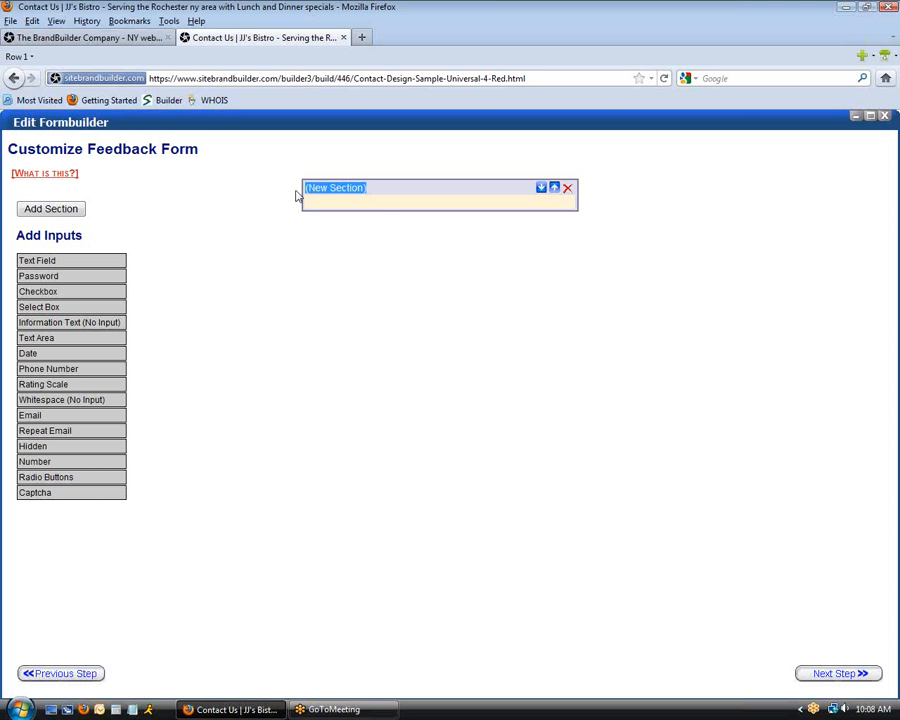
text(Personal )
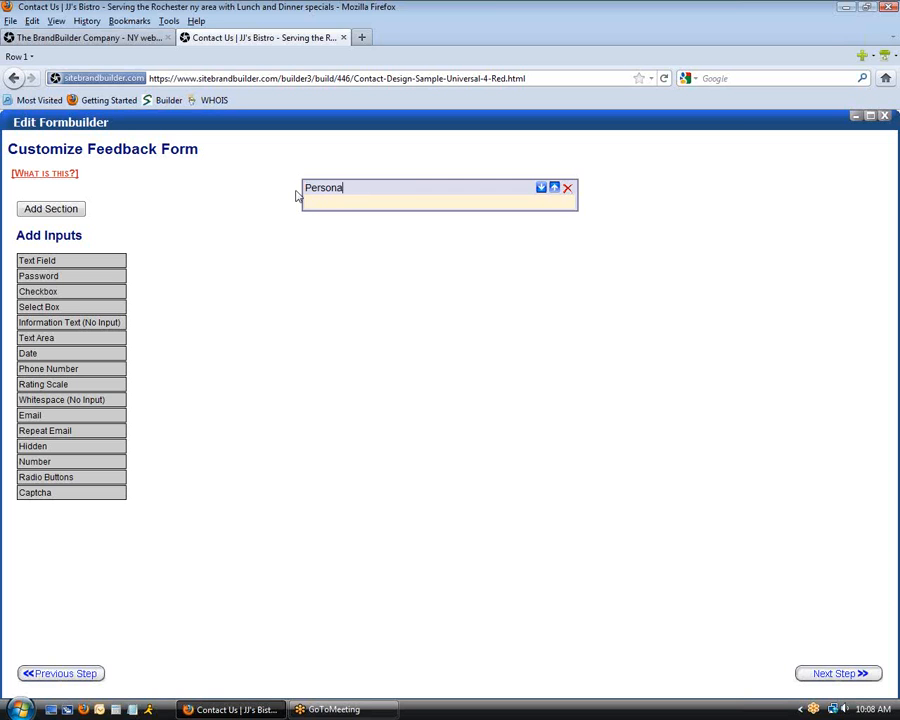
text(Infromation)
key(BackSpace)
key(BackSpace)
key(BackSpace)
key(BackSpace)
key(BackSpace)
key(BackSpace)
key(BackSpace)
key(BackSpace)
text(ormation)
Step: Add a text field labelled "Name:" to the Personal Information section
drag(52, 263, 376, 207)
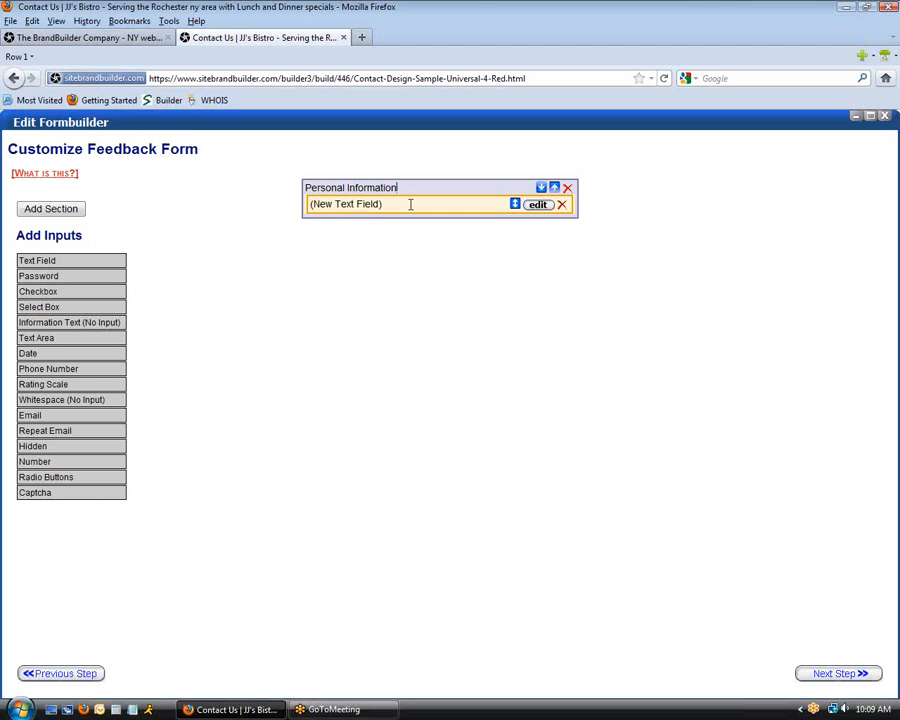
drag(411, 203, 298, 208)
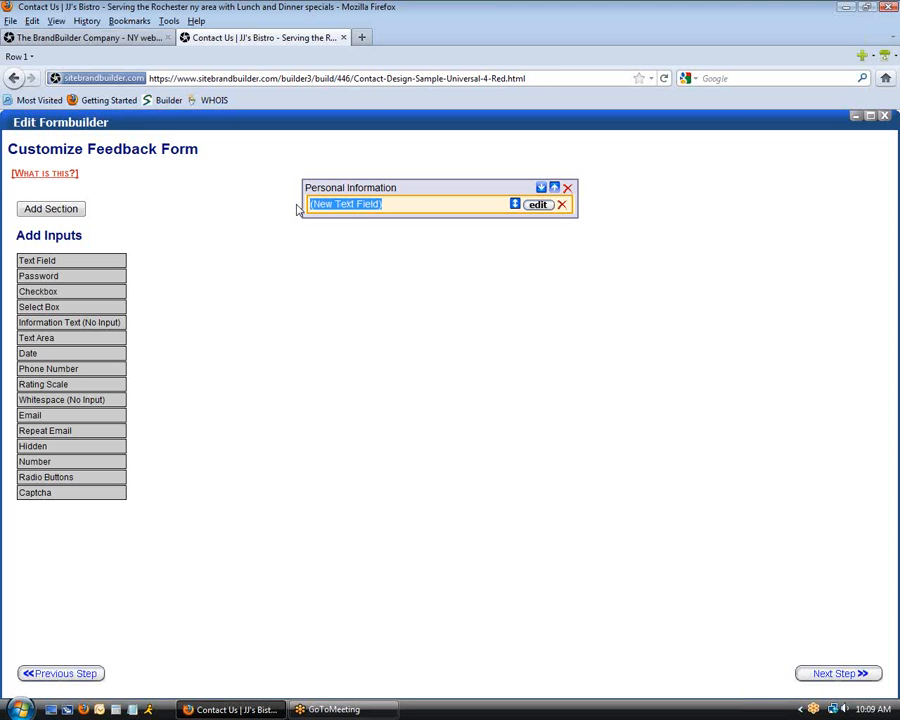
text(N)
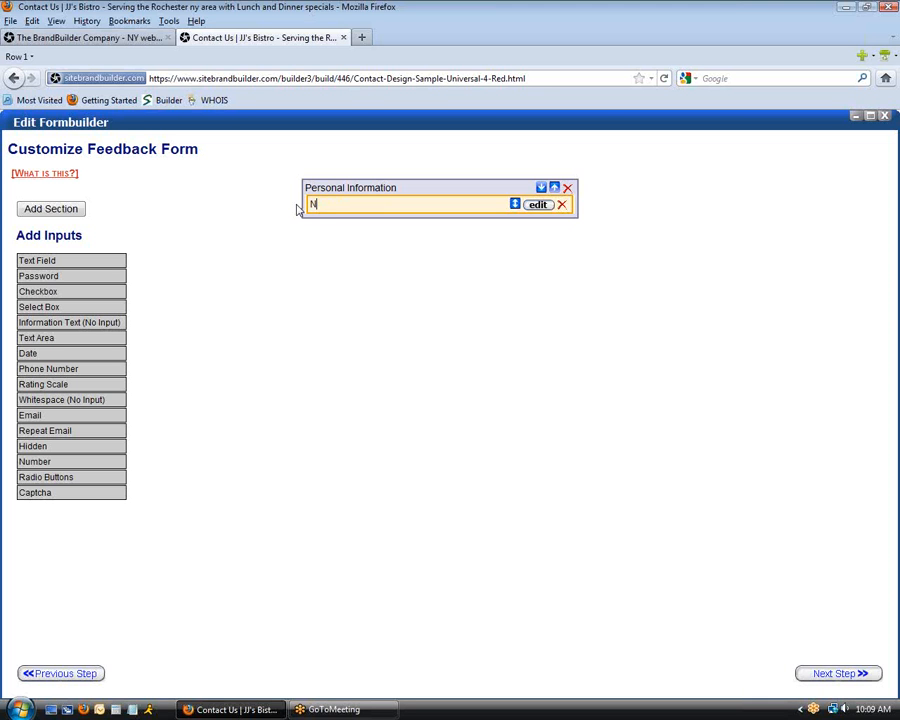
text(ame:)
Step: Add two more text fields labelled "Telephone:" and "Cell Phone:" below the Name field
drag(58, 266, 404, 224)
click(404, 224)
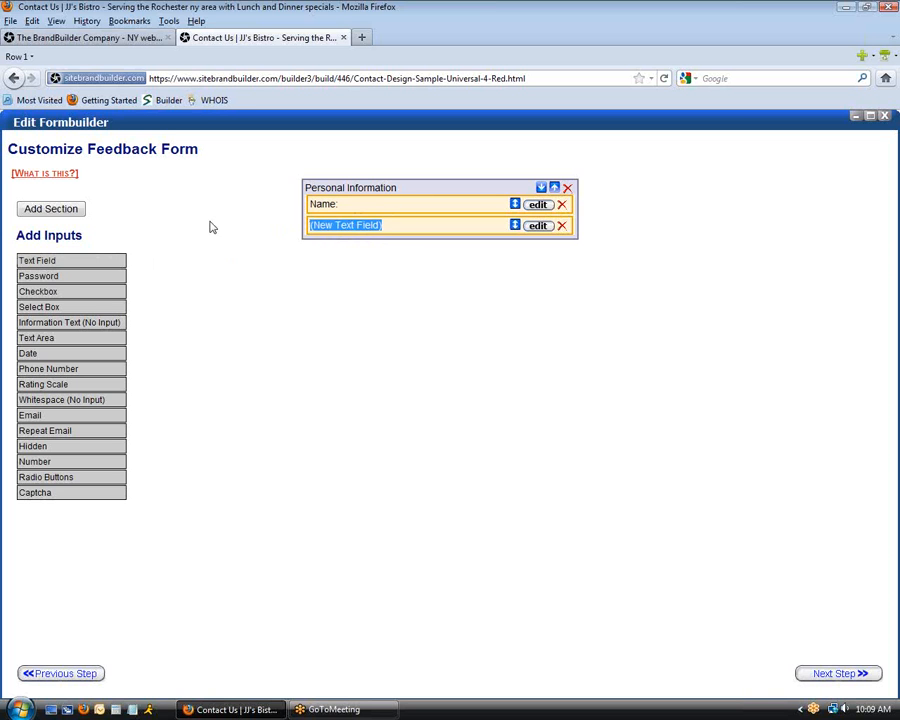
text(T)
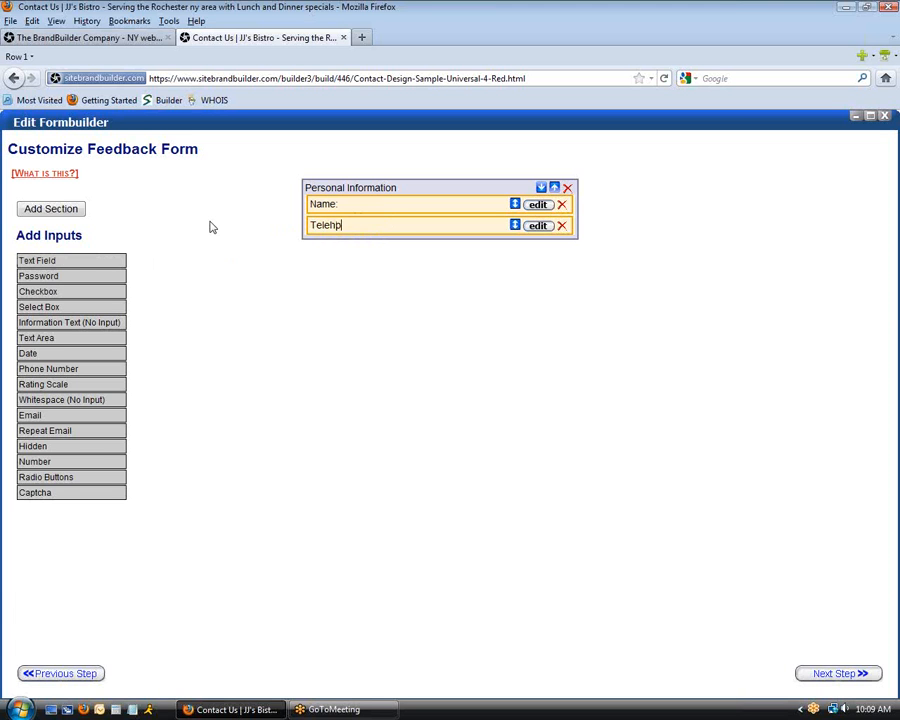
text(elephone:)
drag(37, 262, 396, 248)
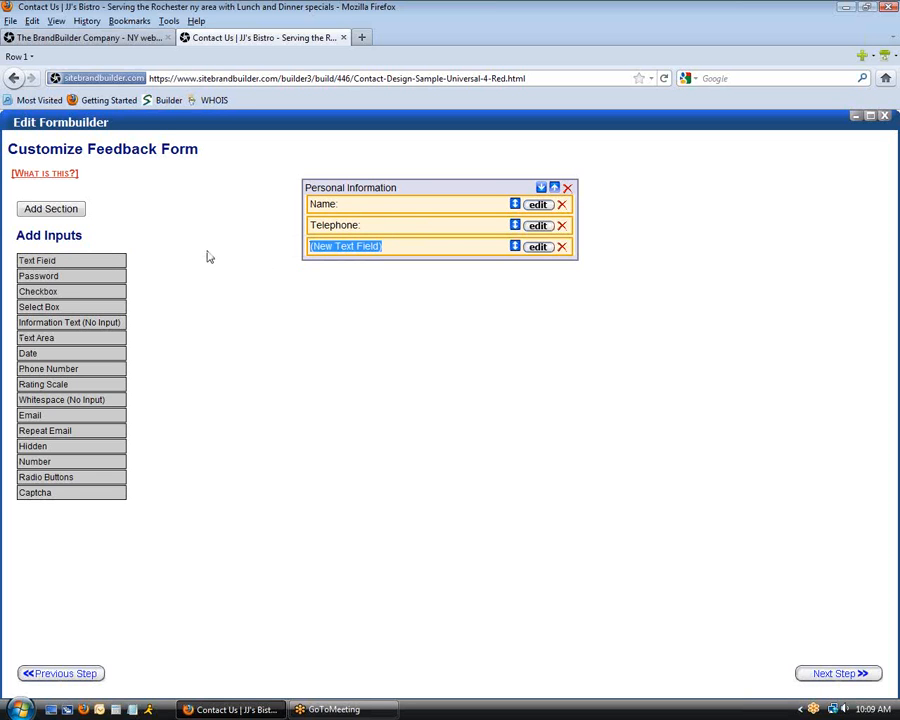
text(Cell Phone:)
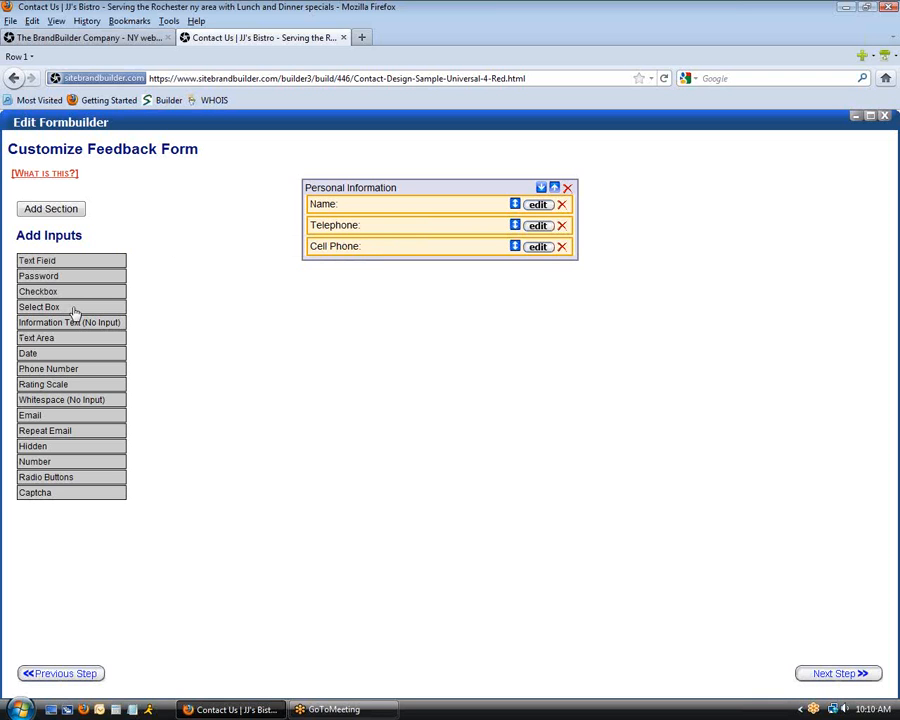
Step: Add a text area labelled "Comments:" and an email input labelled "Email:" below the Cell Phone field
drag(60, 340, 362, 245)
click(393, 268)
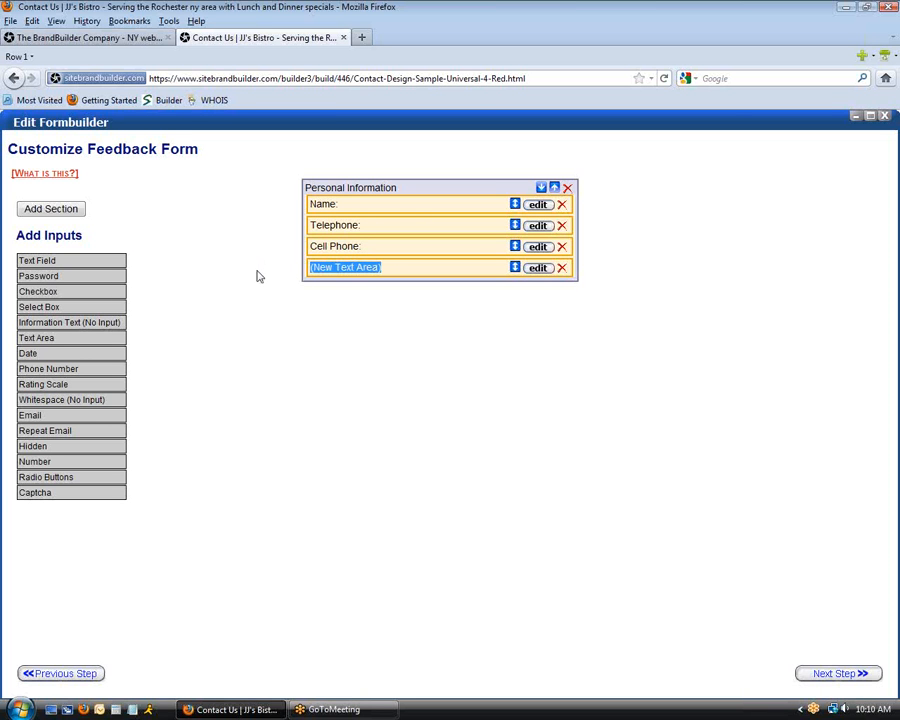
text(C)
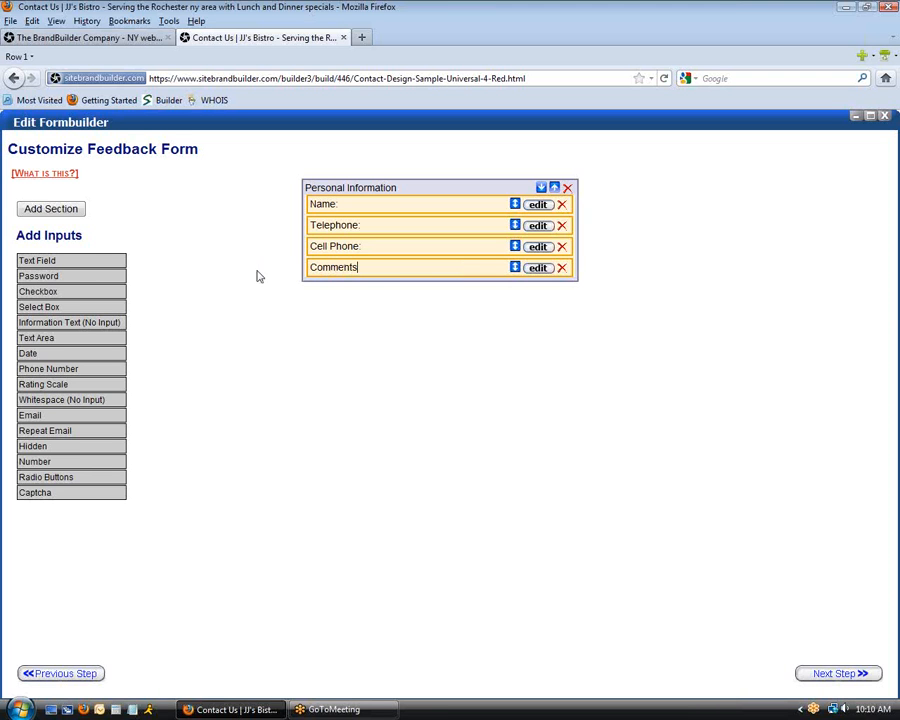
text(omments:)
drag(30, 415, 380, 285)
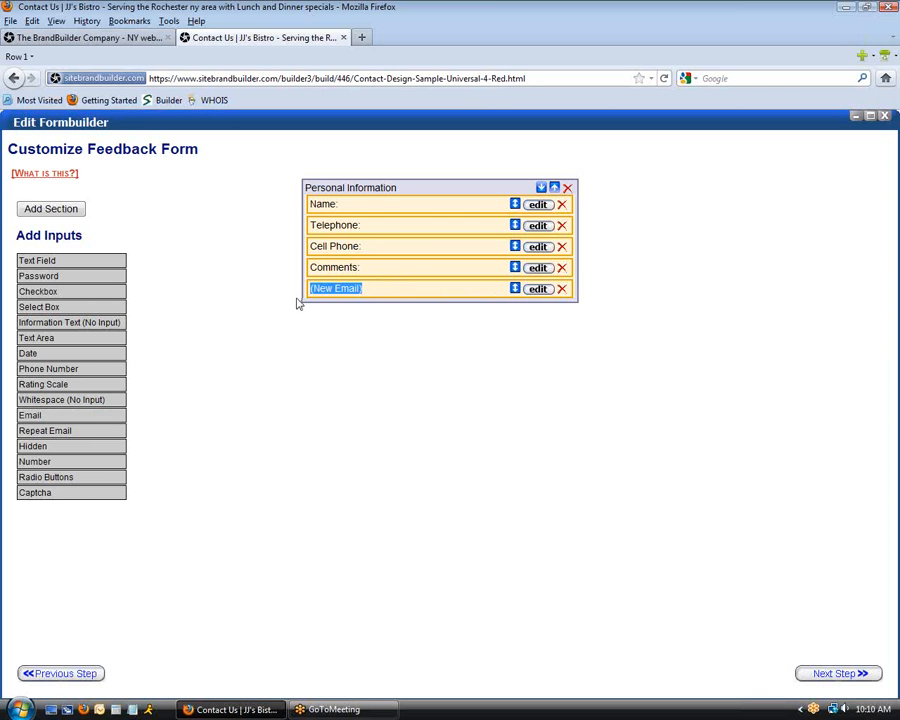
text(Email:)
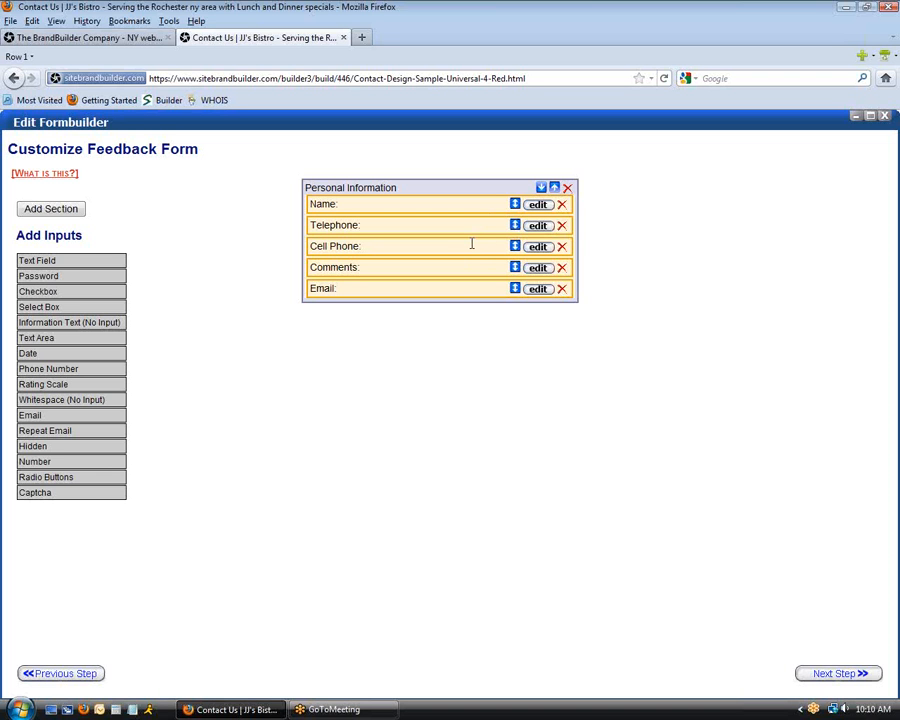
Step: Make the Email and Name fields required
click(538, 289)
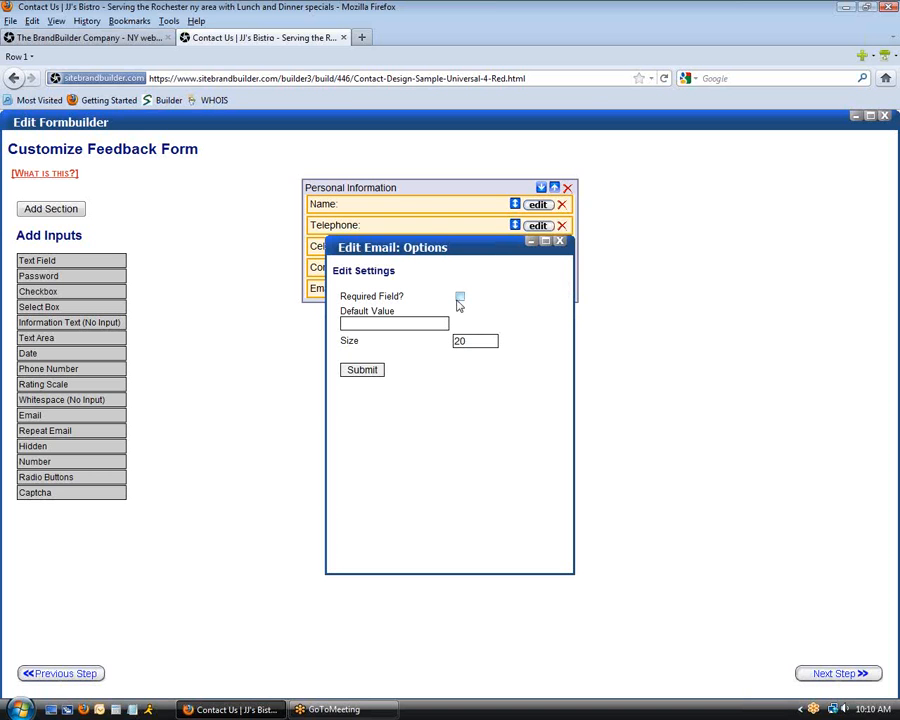
click(460, 297)
click(363, 372)
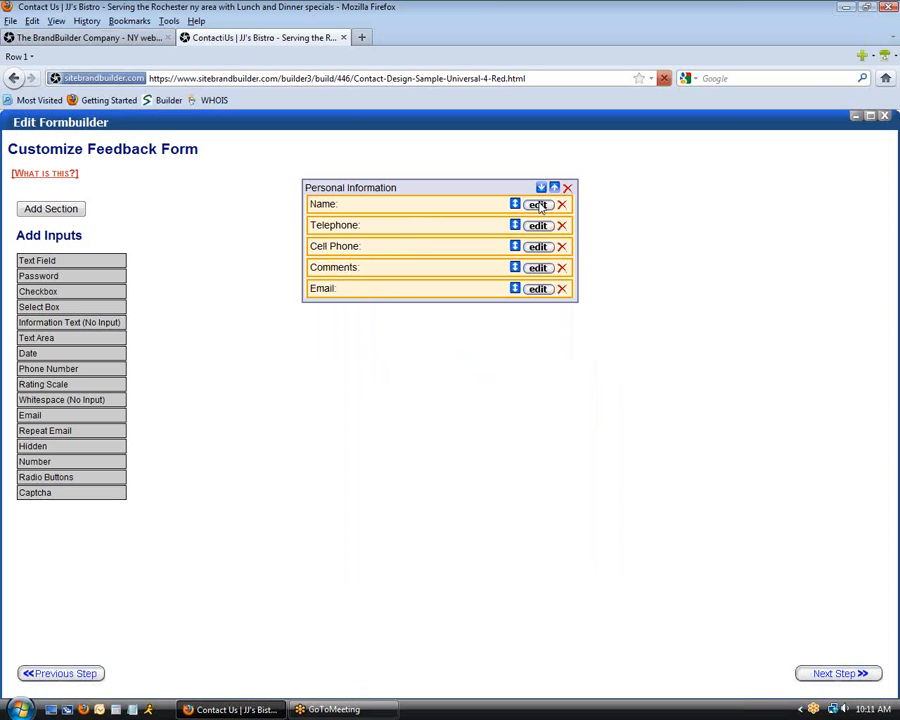
click(540, 206)
click(459, 297)
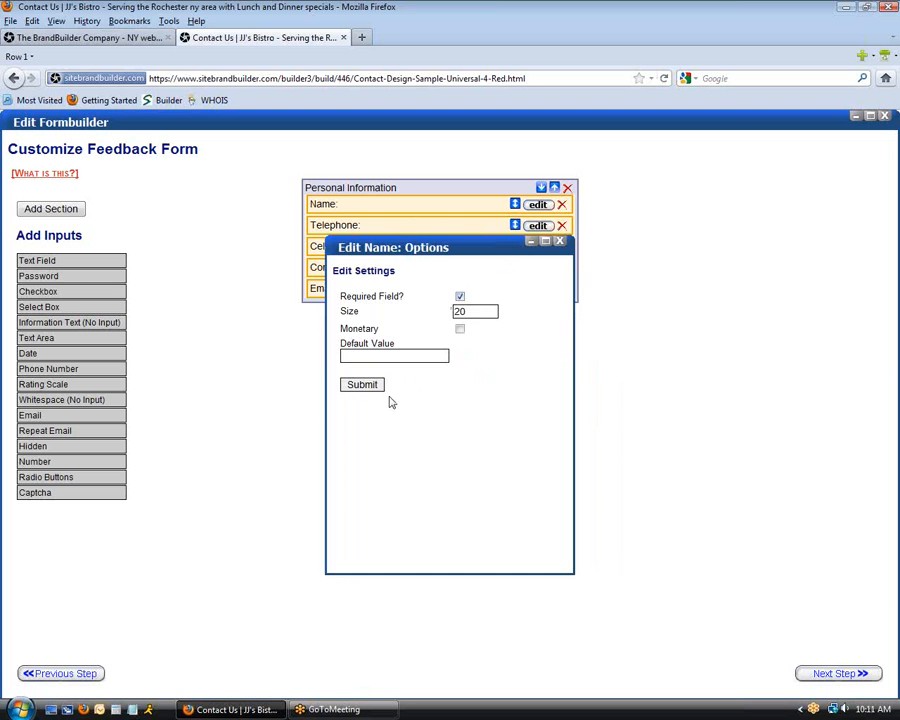
click(362, 385)
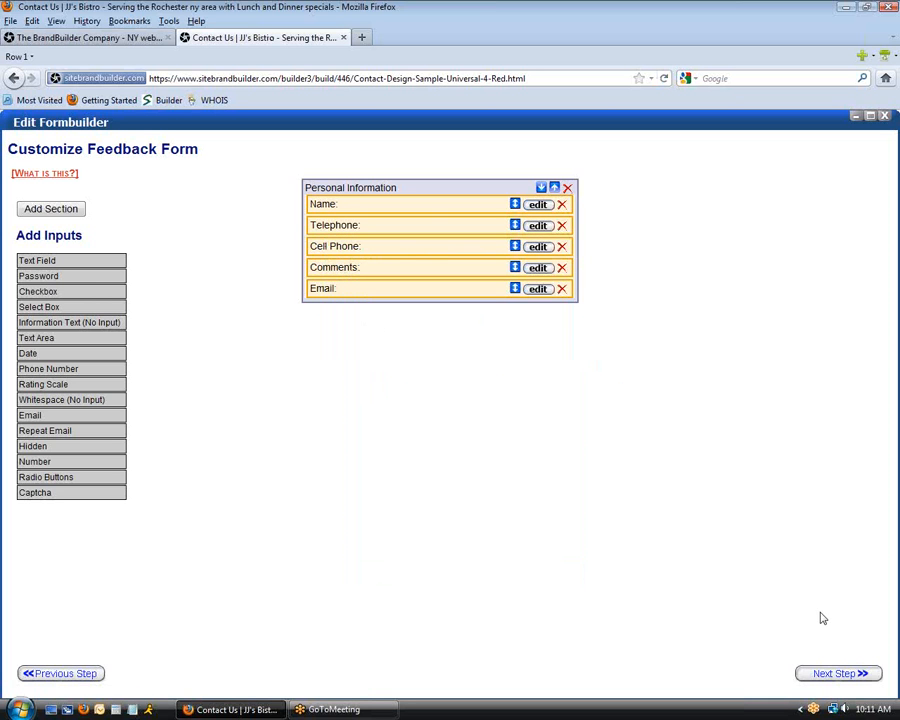
Step: Finish the form setup with the default style and module settings, and save the page
click(828, 676)
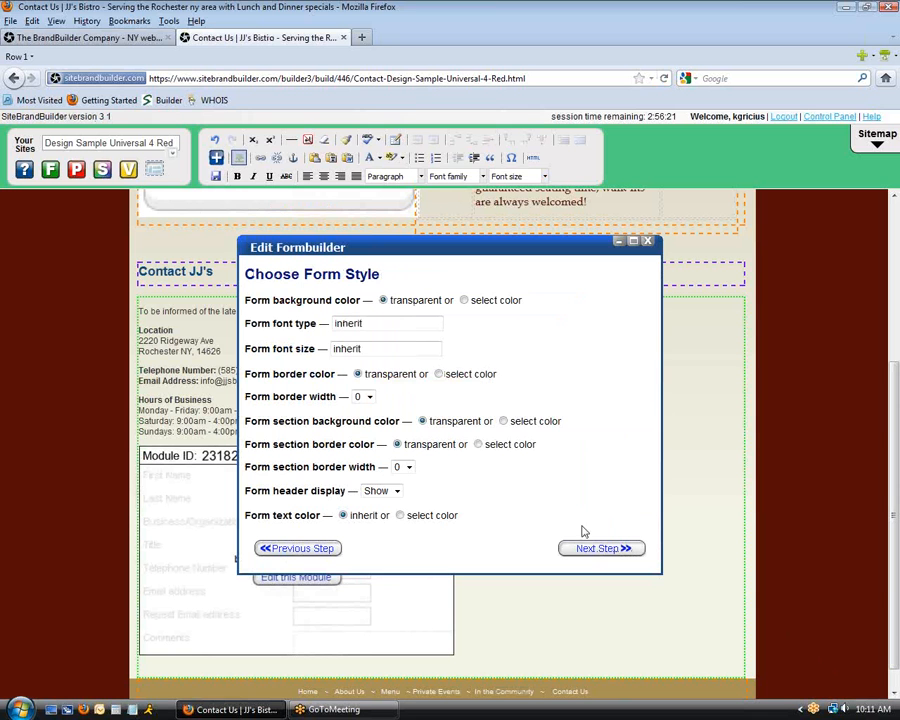
click(590, 552)
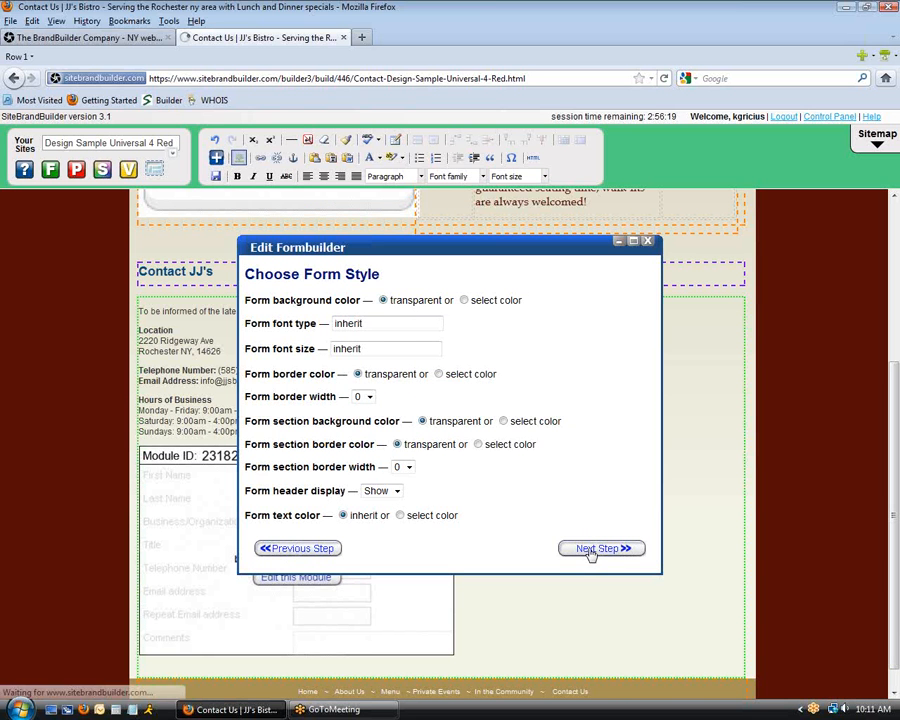
click(597, 549)
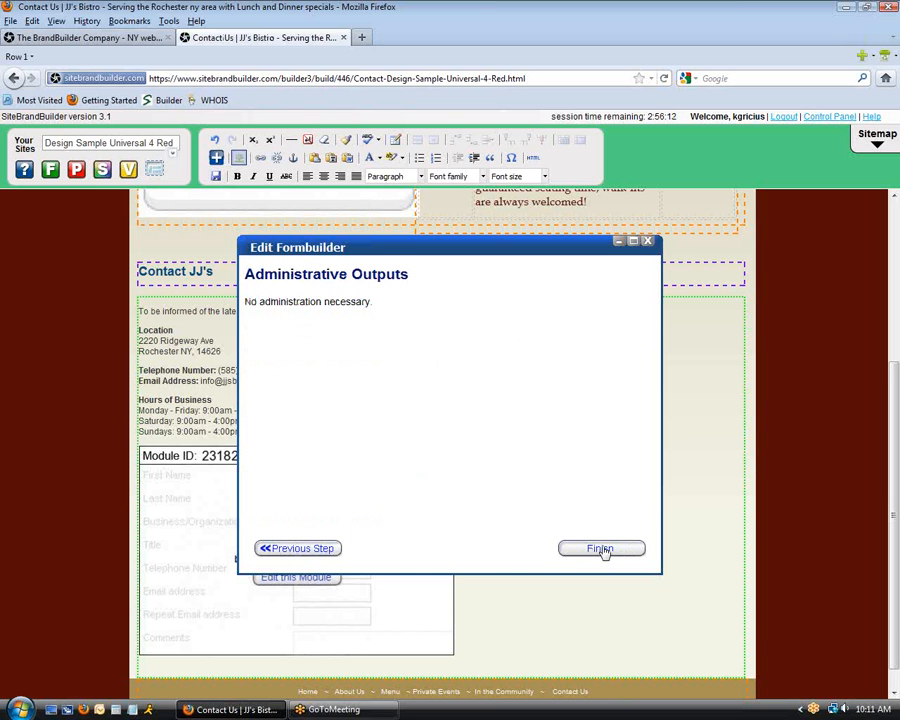
click(603, 551)
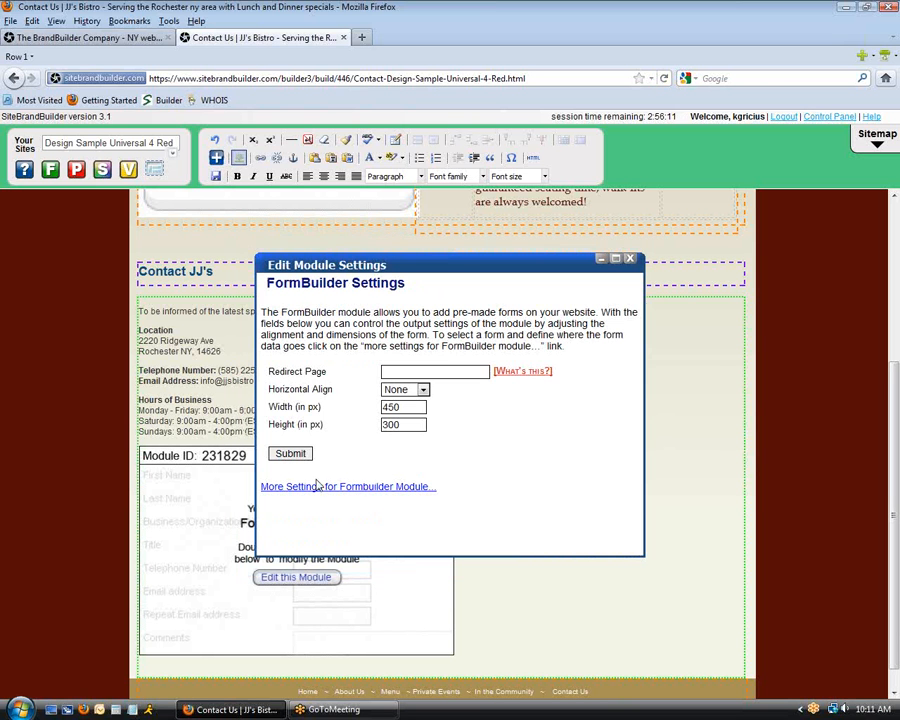
click(291, 455)
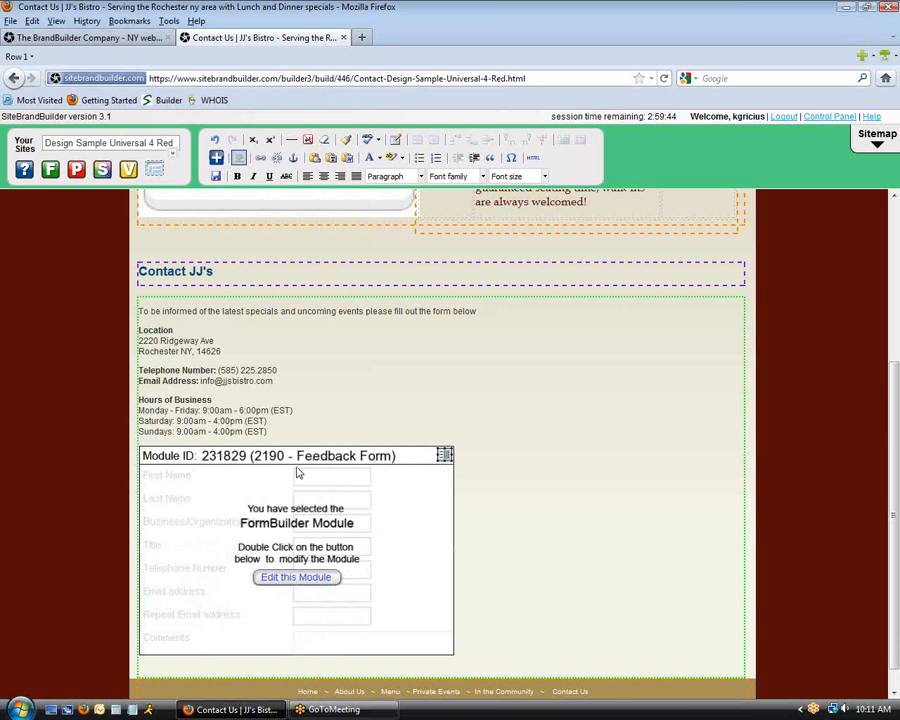
click(216, 178)
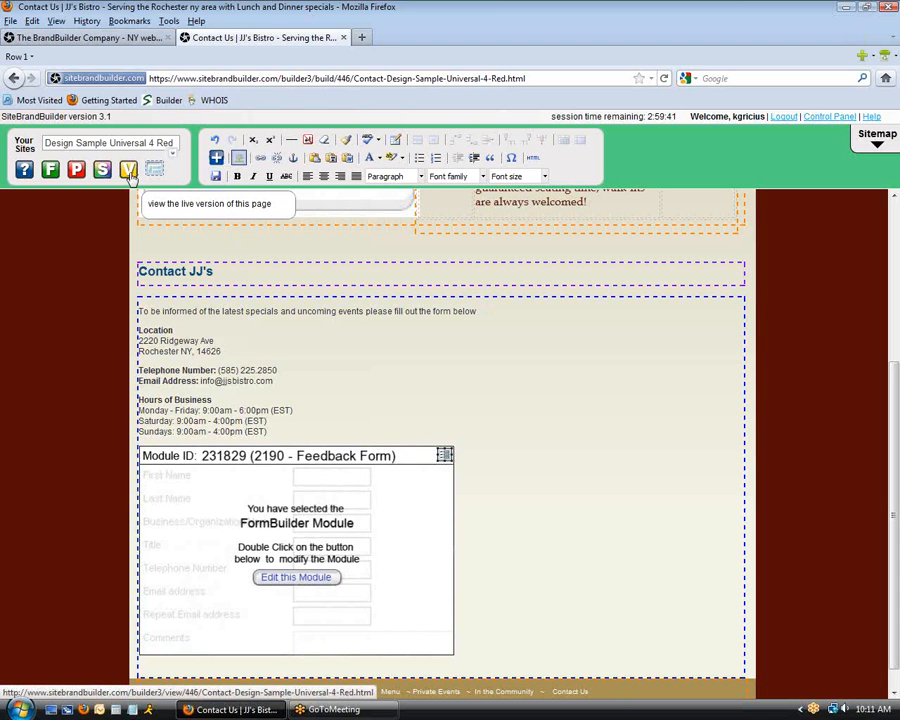
Step: View the live version of the Contact Us page, examine the feedback form's heading and fields, and close the preview
click(128, 170)
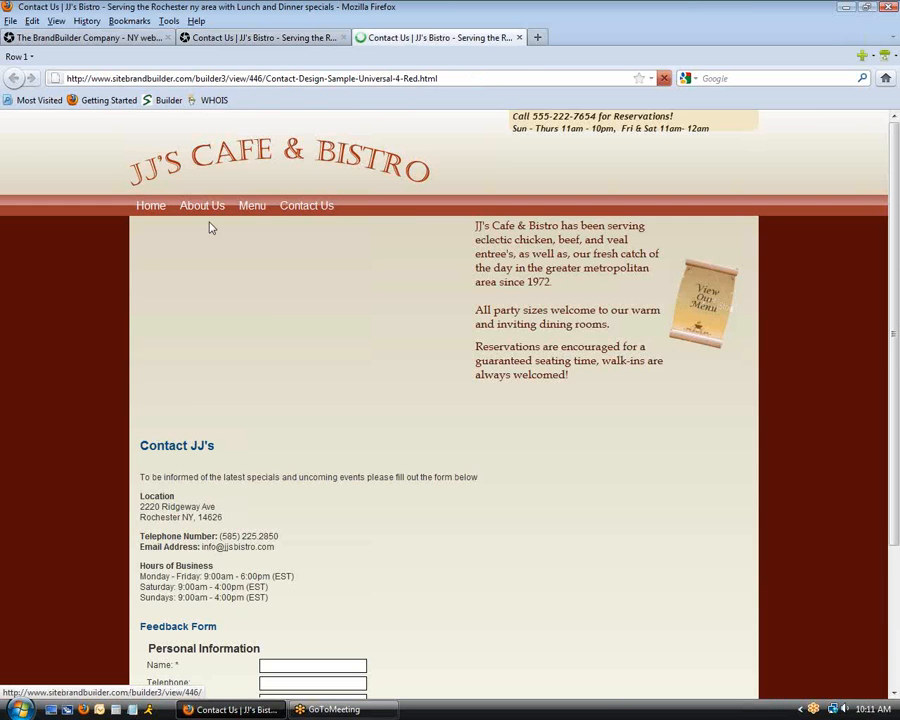
scroll(277, 336, down, 2)
scroll(277, 336, down, 2)
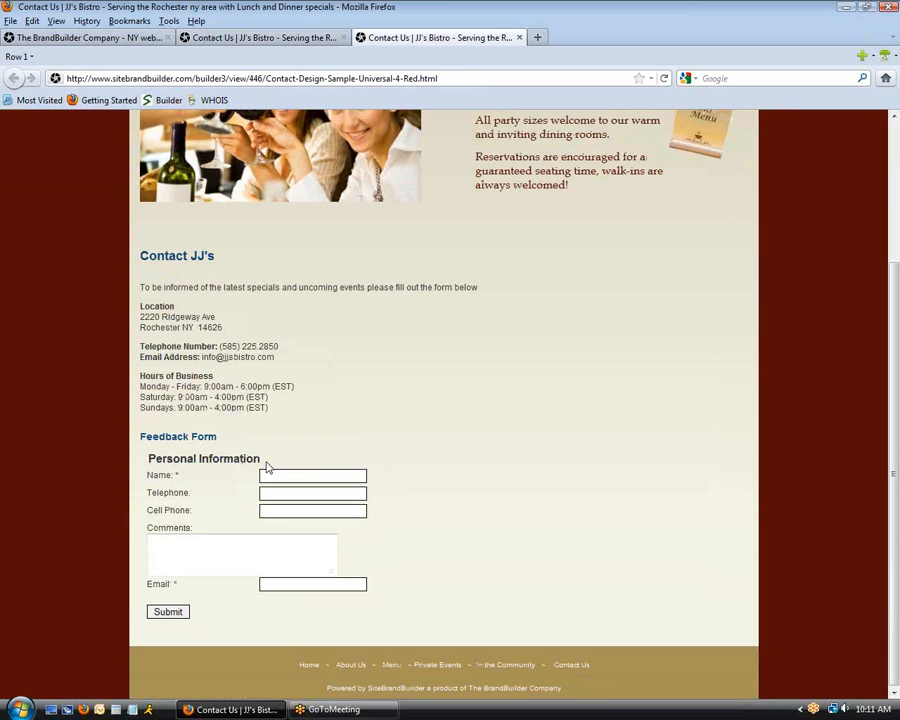
drag(259, 455, 155, 455)
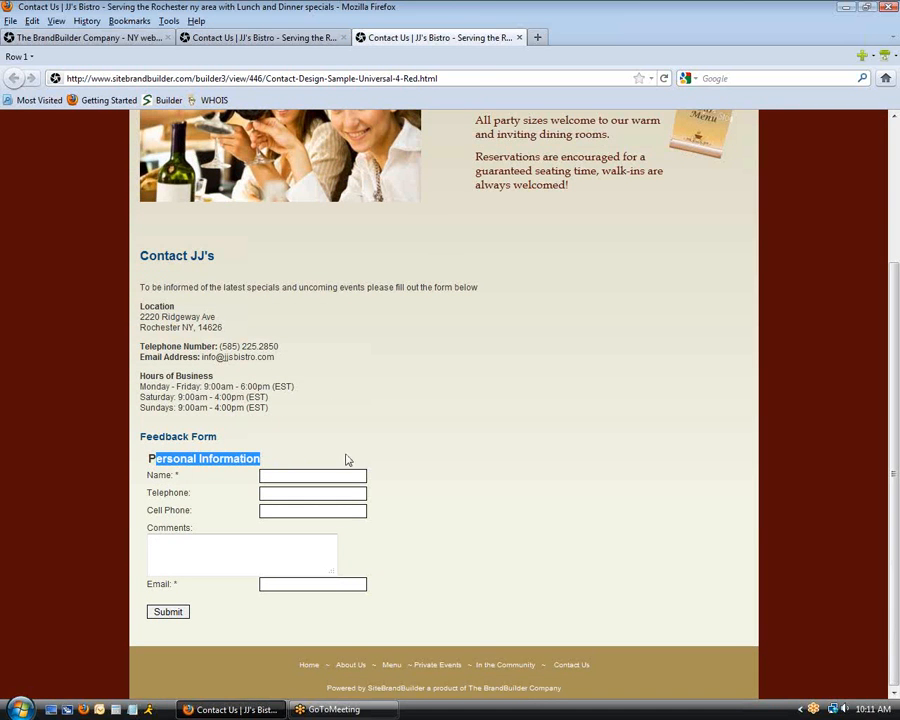
click(267, 459)
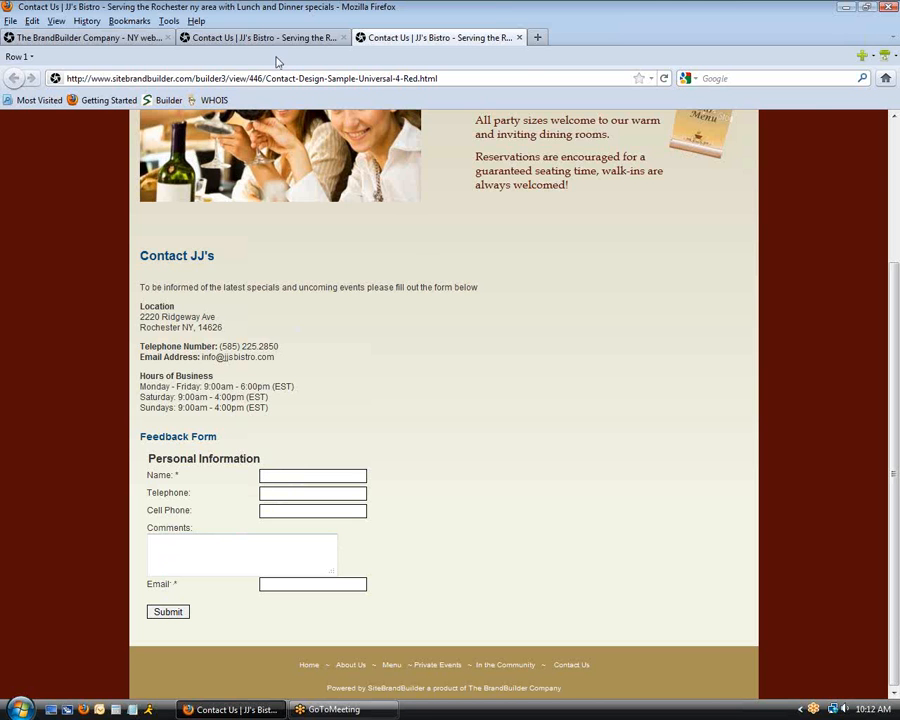
click(521, 37)
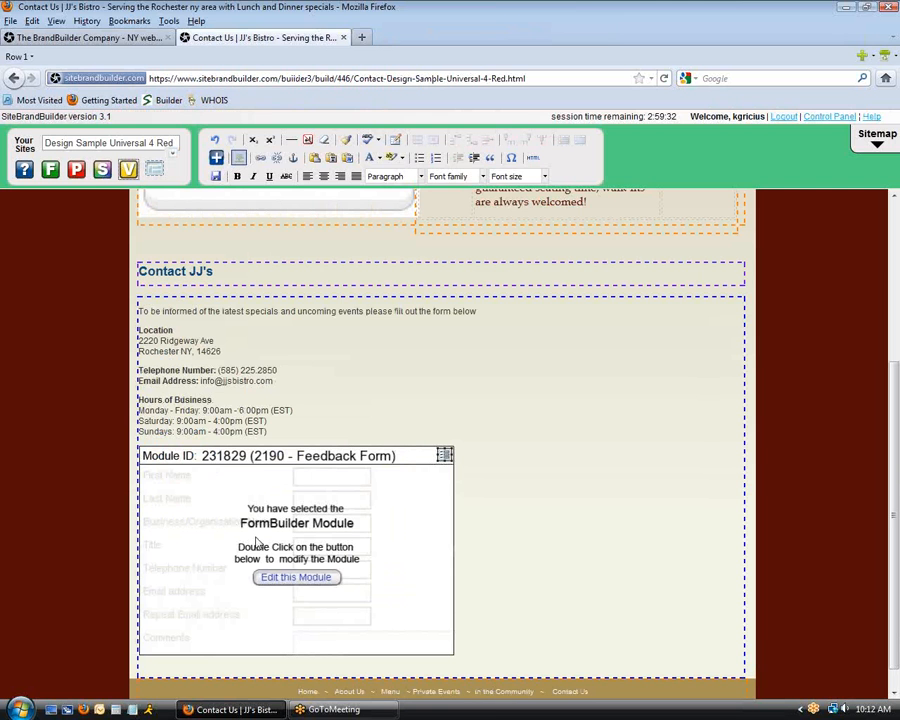
Step: Open the FormBuilder module's form fields for editing and move the Email field above Comments
double_click(277, 518)
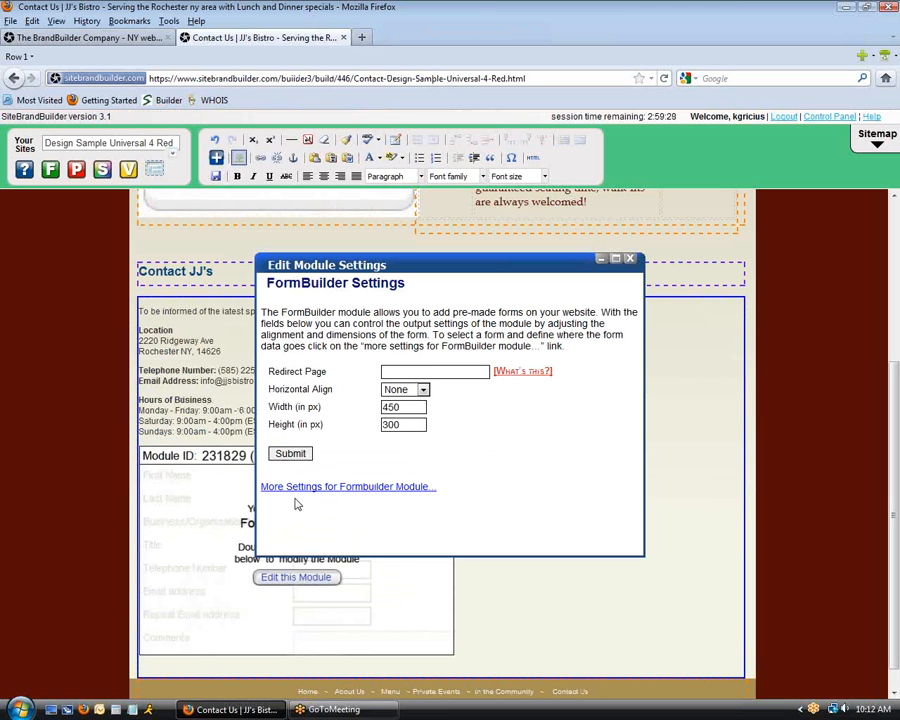
click(298, 487)
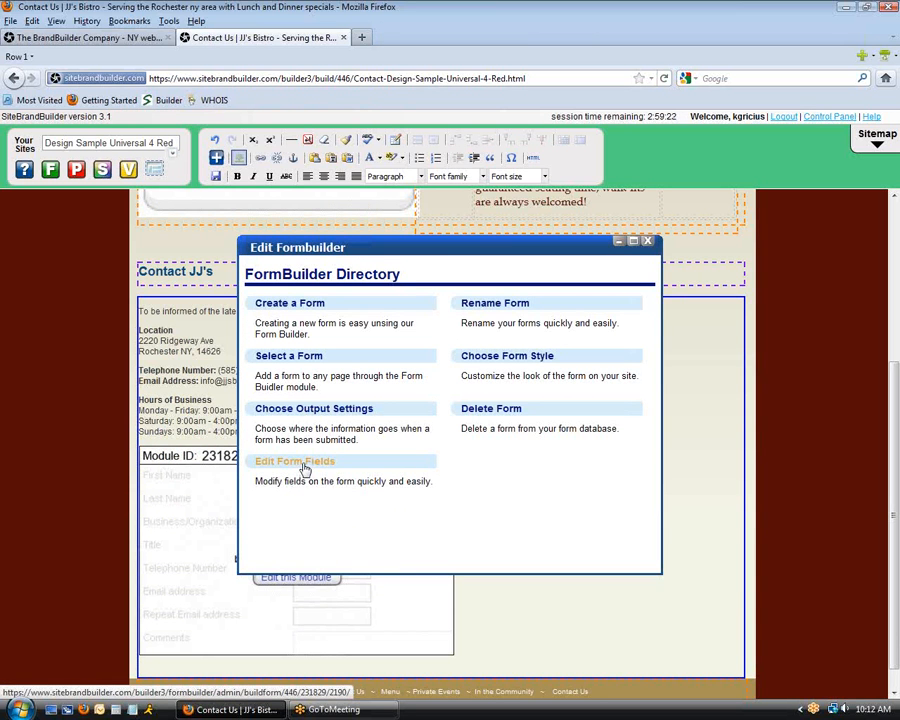
click(306, 468)
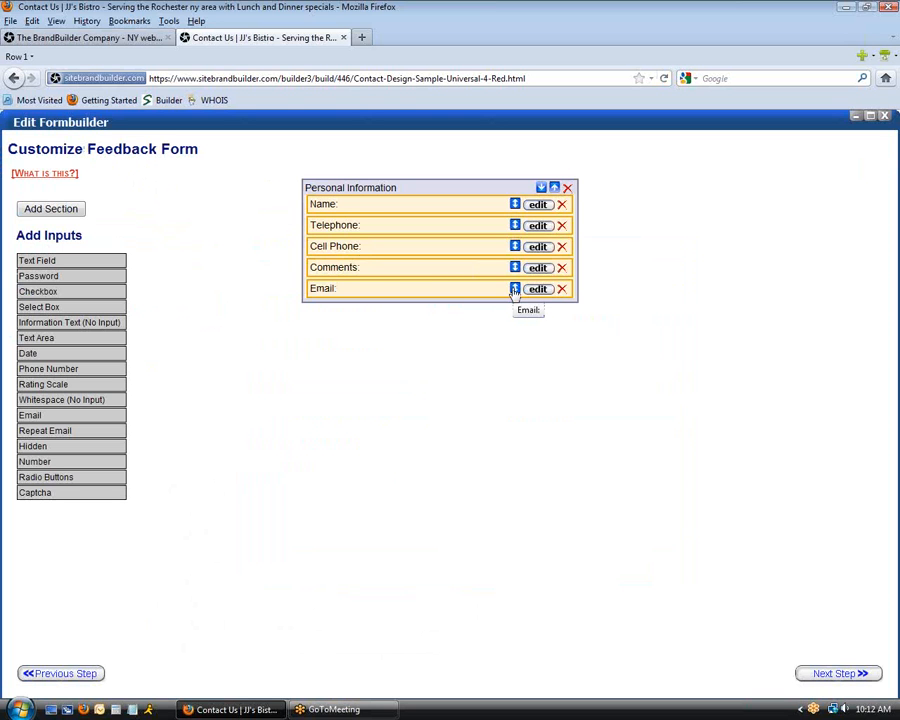
drag(515, 291, 516, 268)
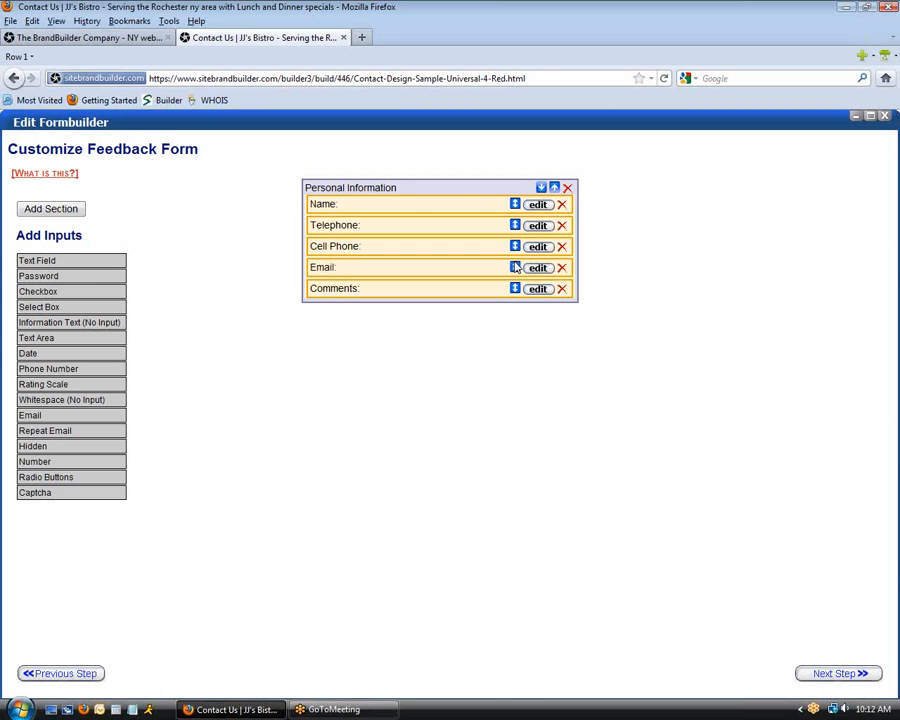
Step: Increase the size of the Name field in its options and submit the change
click(540, 205)
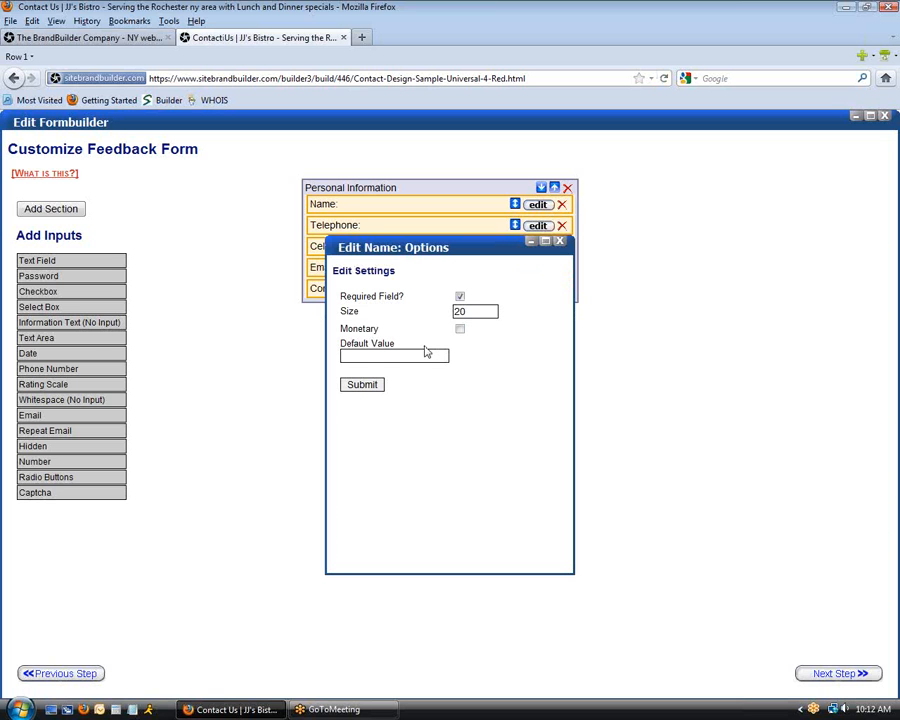
drag(466, 312, 416, 313)
text(3)
click(362, 386)
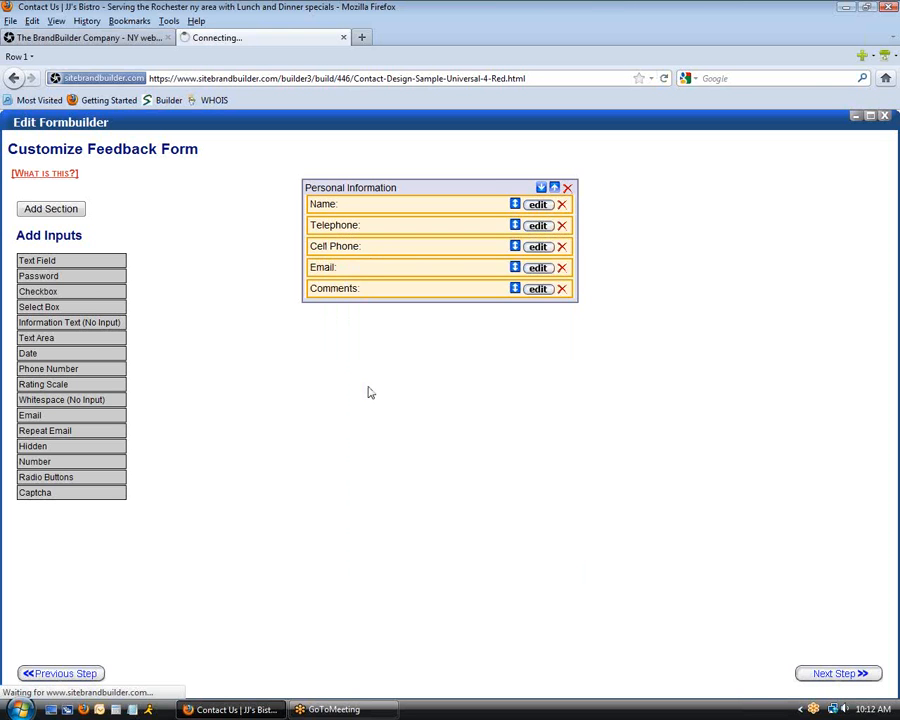
Step: Complete the remaining form setup with the default form style and submit the module settings as they are
click(814, 676)
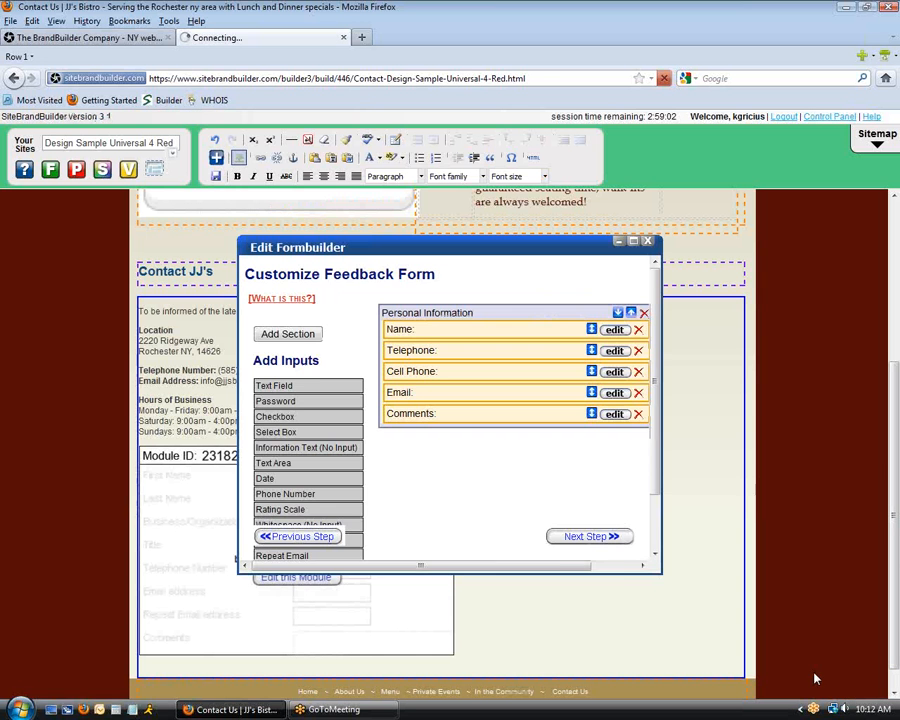
click(610, 550)
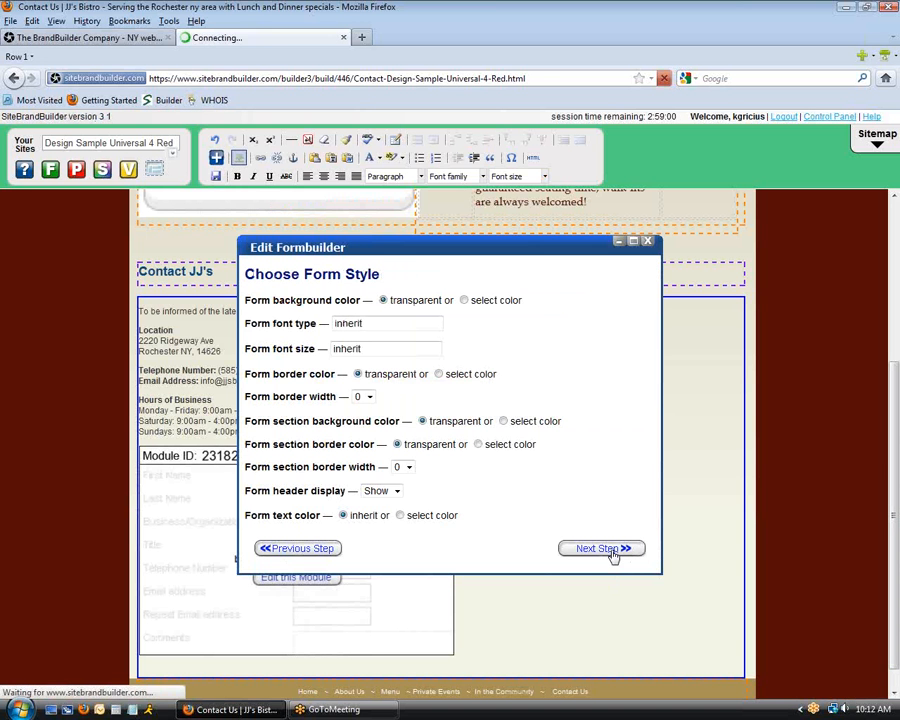
click(605, 550)
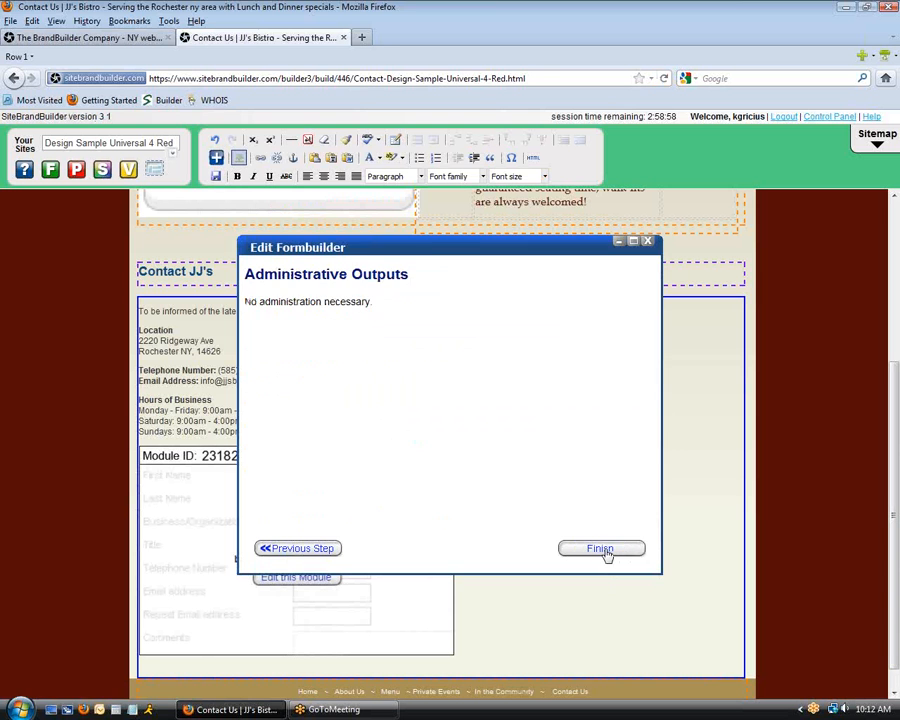
click(604, 548)
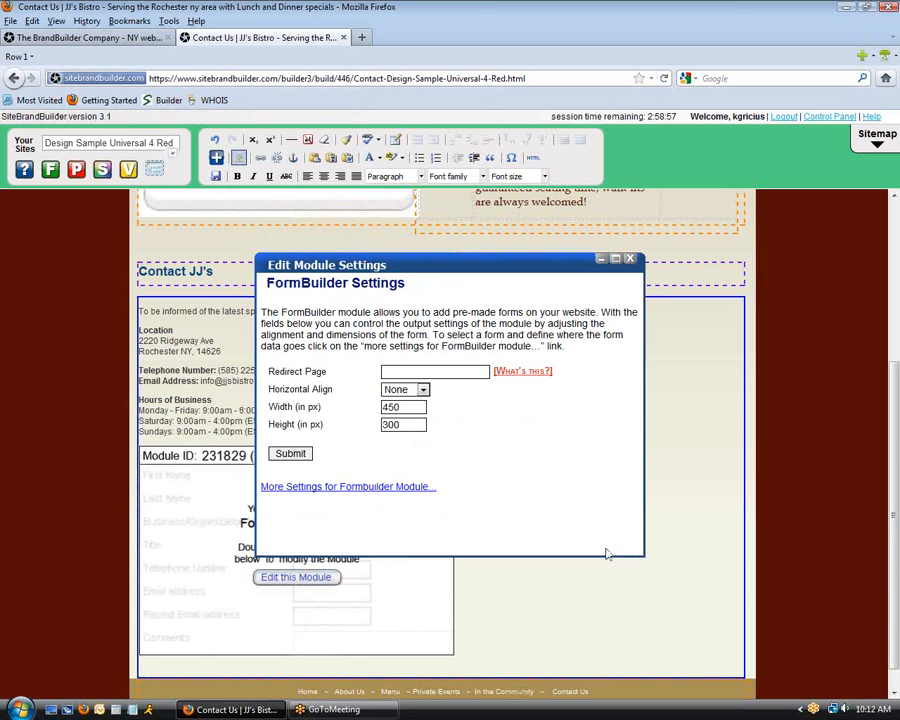
click(291, 455)
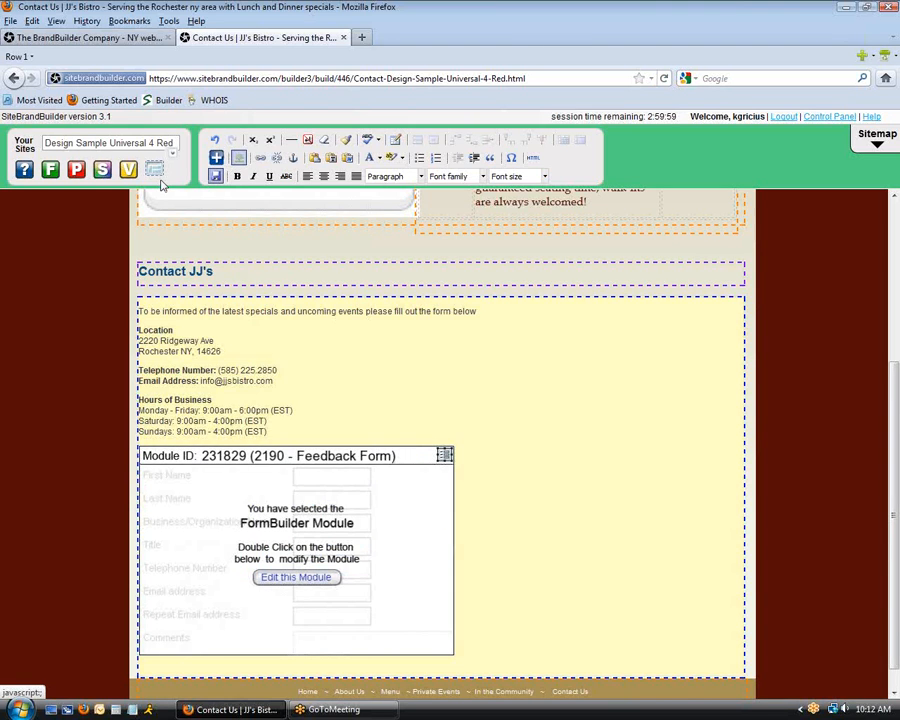
Step: Save the Contact Us page and view its live version to check the updated feedback form
click(215, 178)
scroll(318, 363, down, 3)
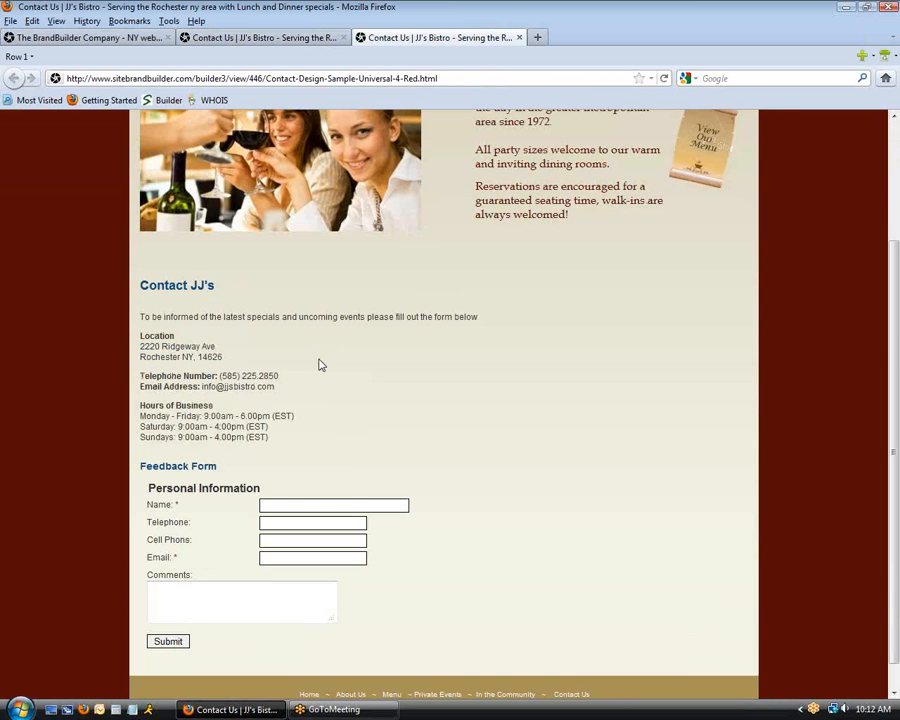